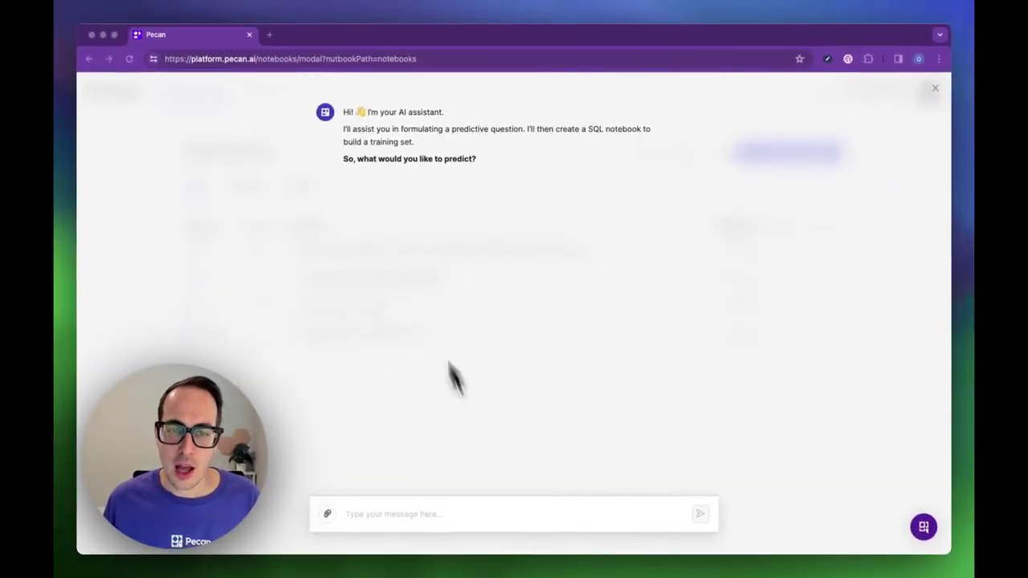
Put the cursor in the empty message box of the Pecan AI assistant chat
left_click(468, 518)
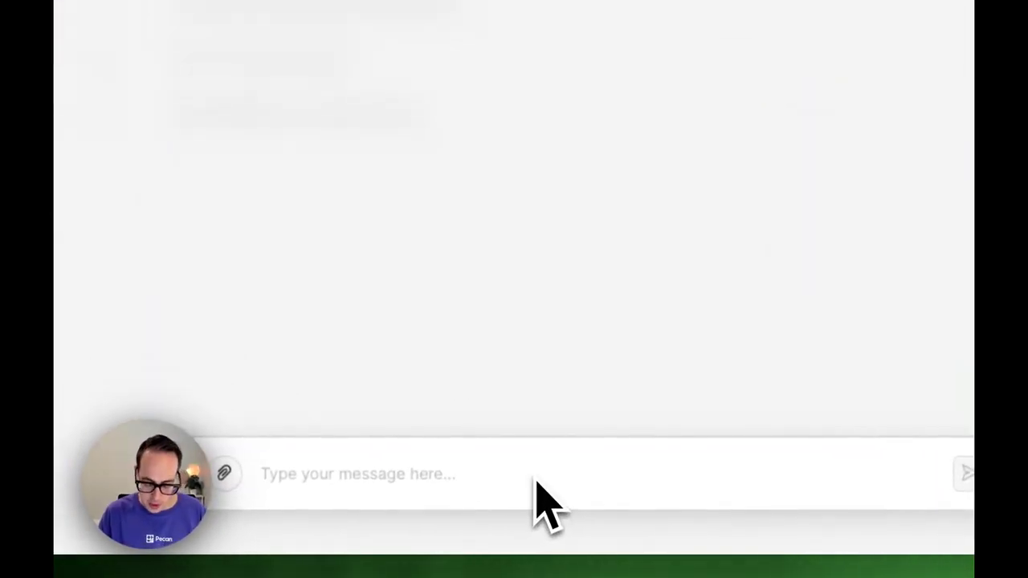
Tell the assistant 'I want to know who is not going to make another purchase'
type("I want to kno")
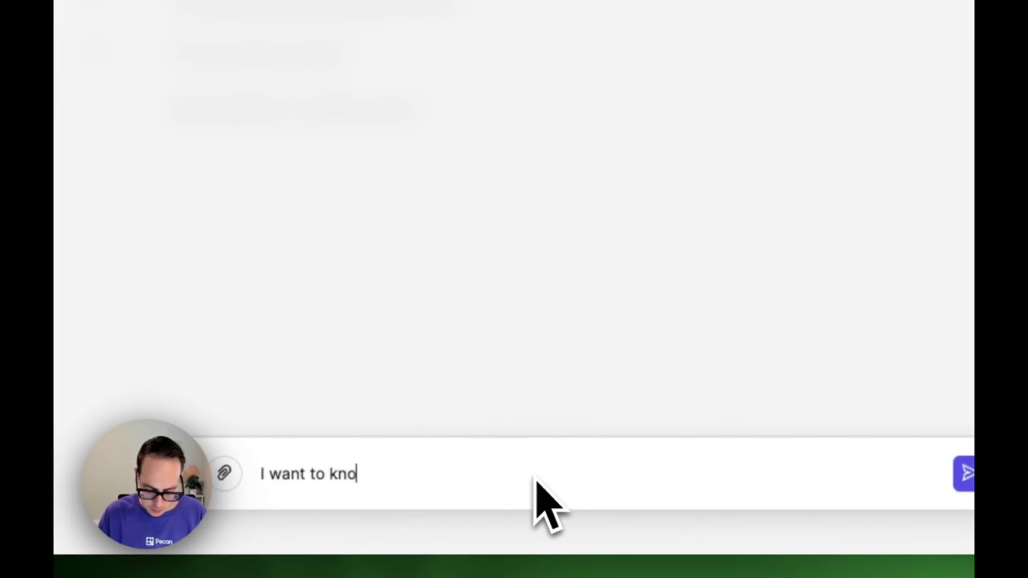
type("w who is not")
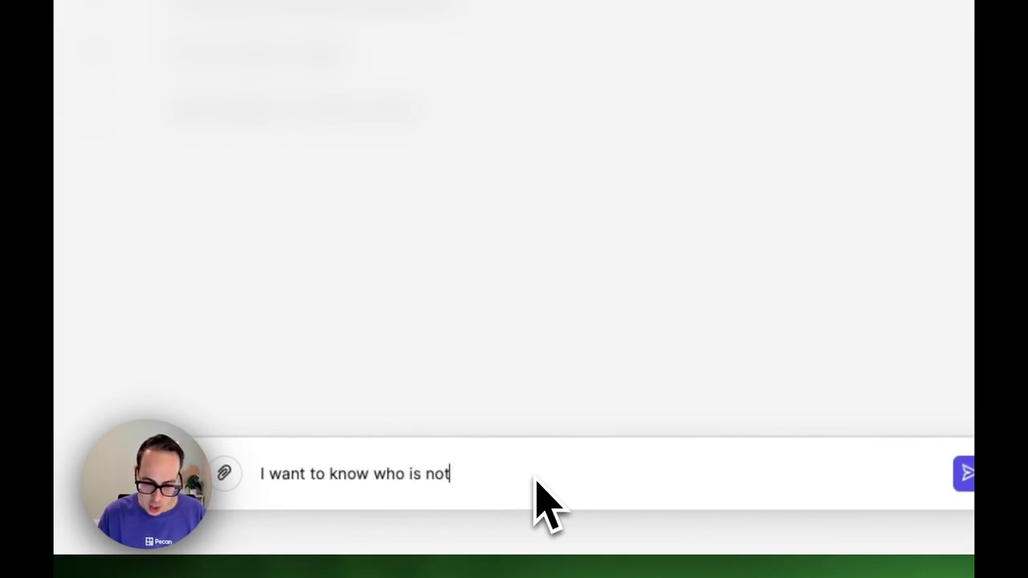
type(" going to m")
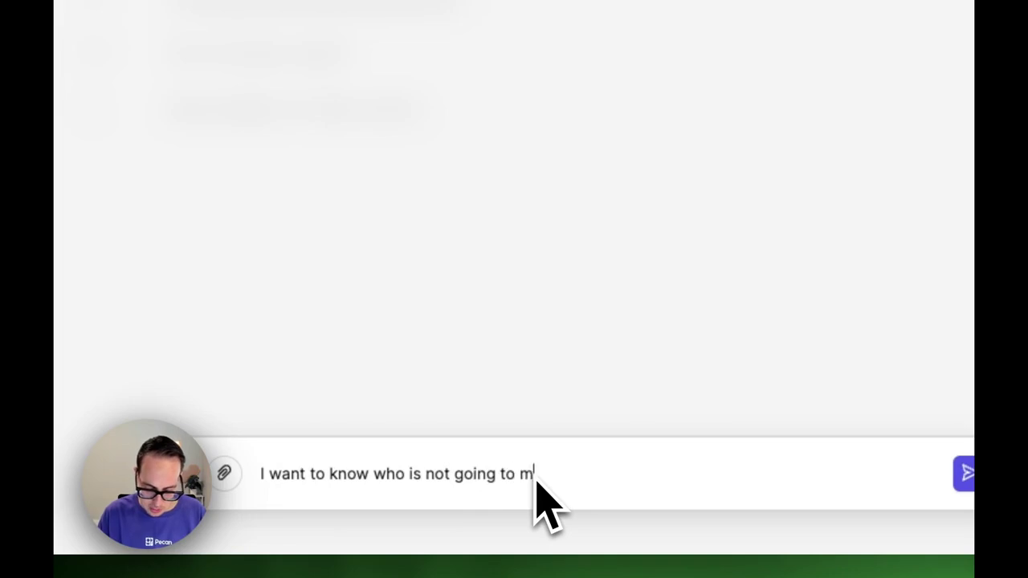
type("ake another purcha")
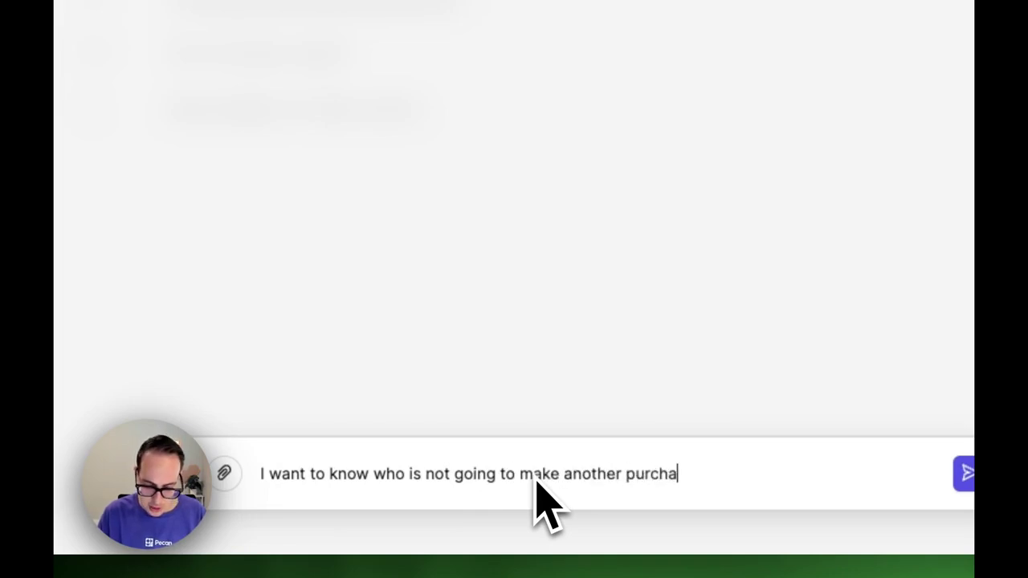
type("se")
key("Return")
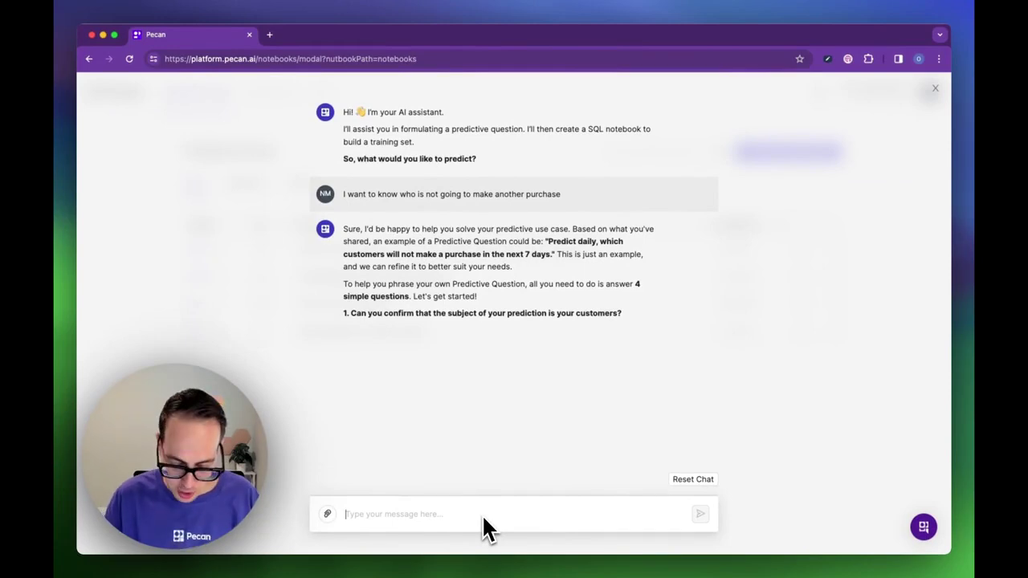
Reply 'yes' twice to confirm customers as subject and not repurchasing as the activity
type("yes")
key("Return")
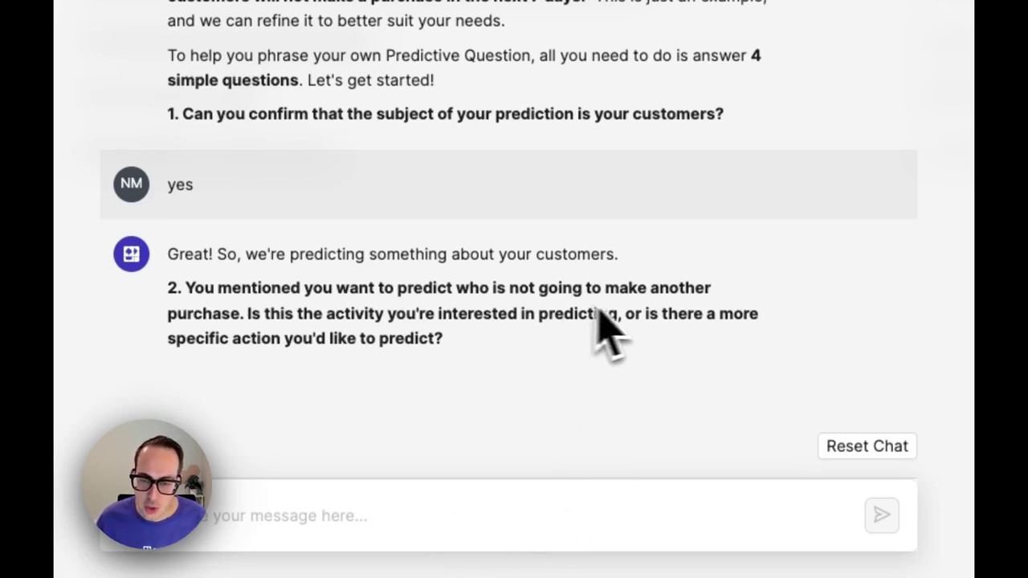
left_click(452, 545)
type("yes")
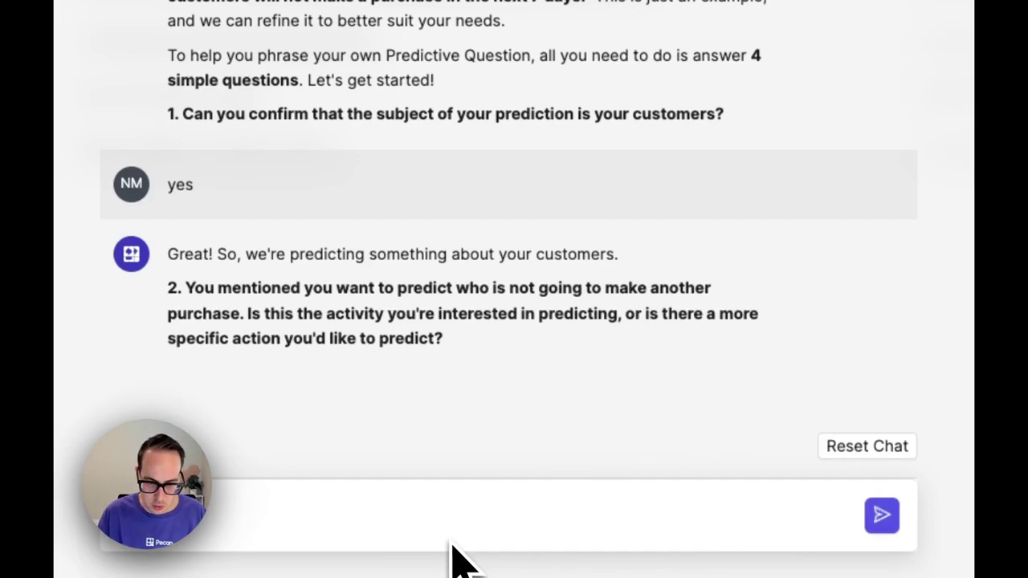
key("Return")
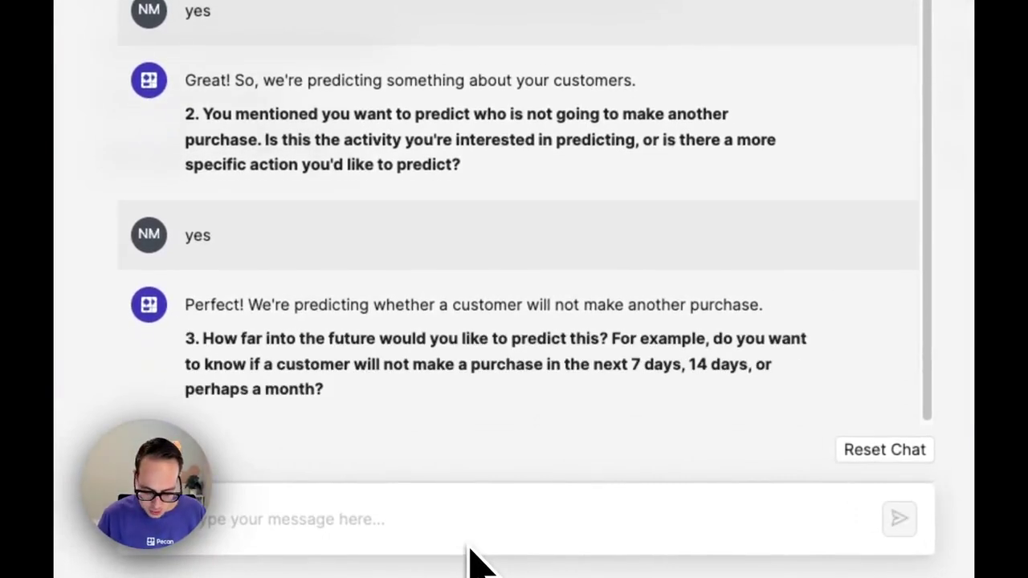
Answer 'a month' as the prediction window
type("motnh")
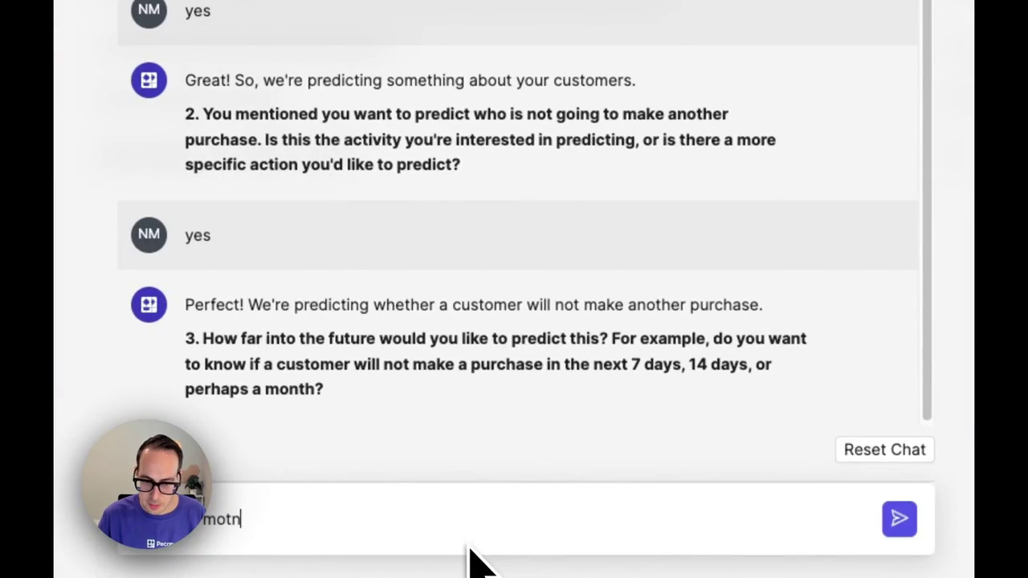
key("BackSpace")
key("BackSpace")
key("BackSpace")
type("nth")
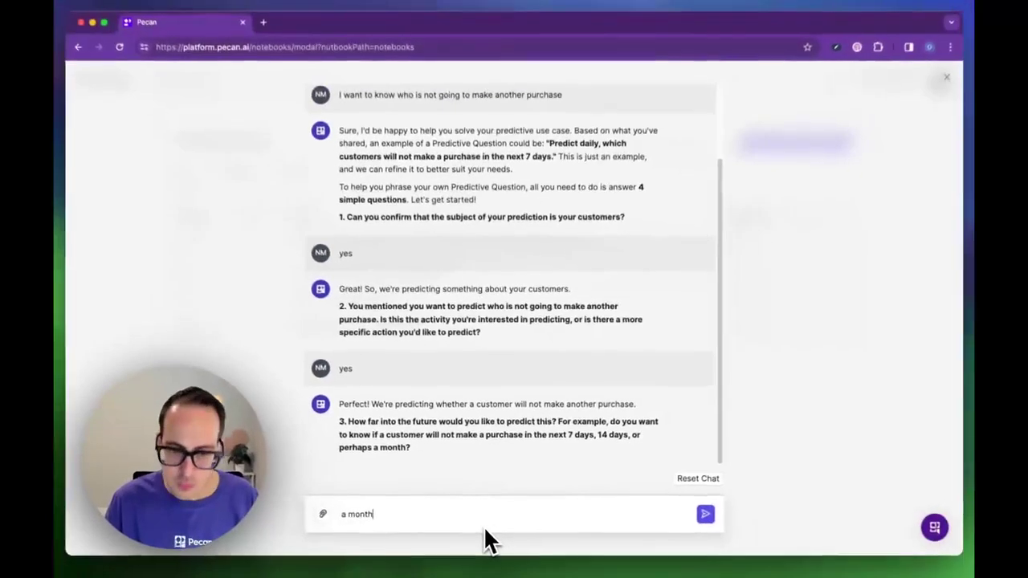
key("Return")
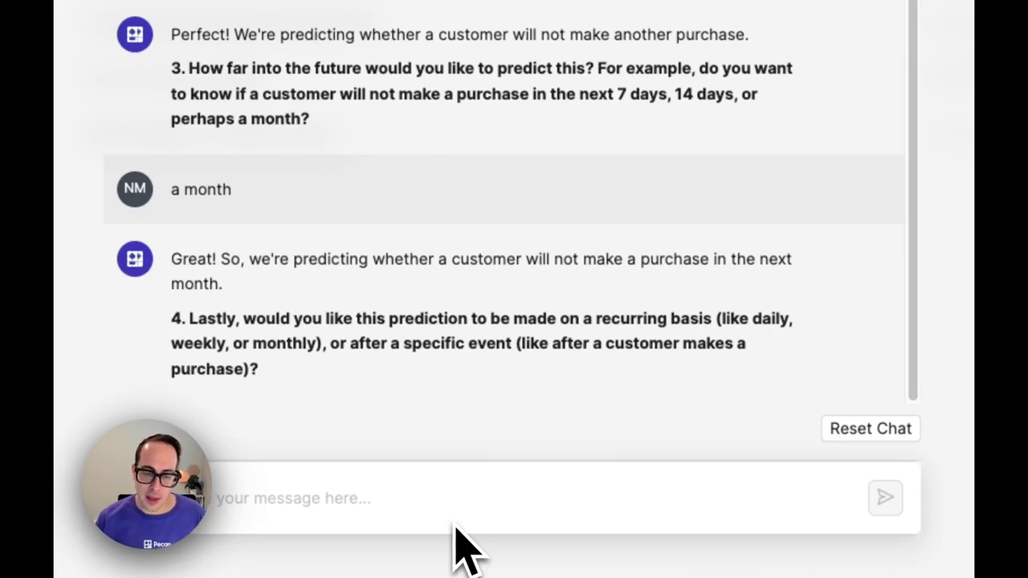
Answer that predictions are made 1 month after making a purchase
type("daily")
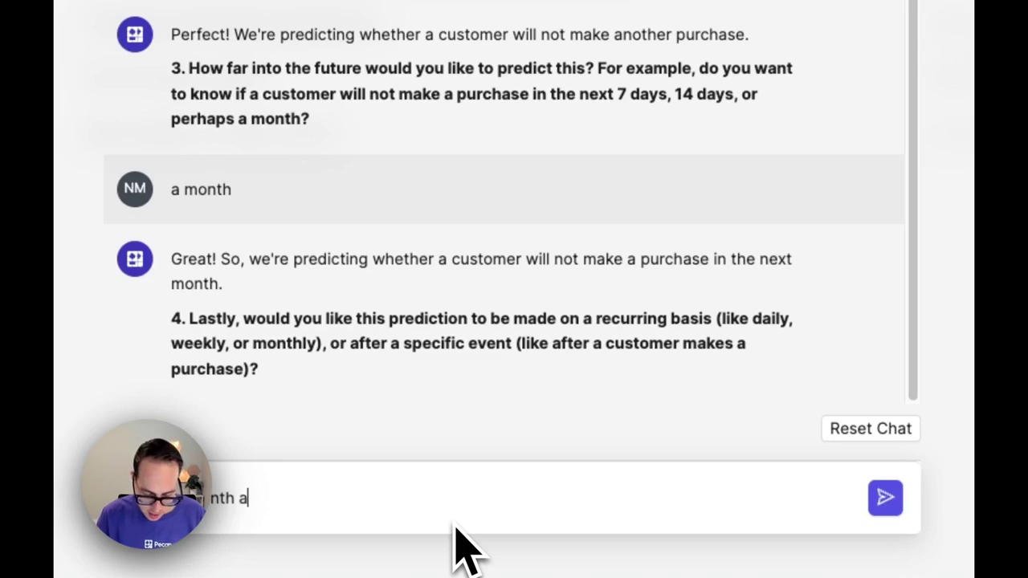
type("fter making a p")
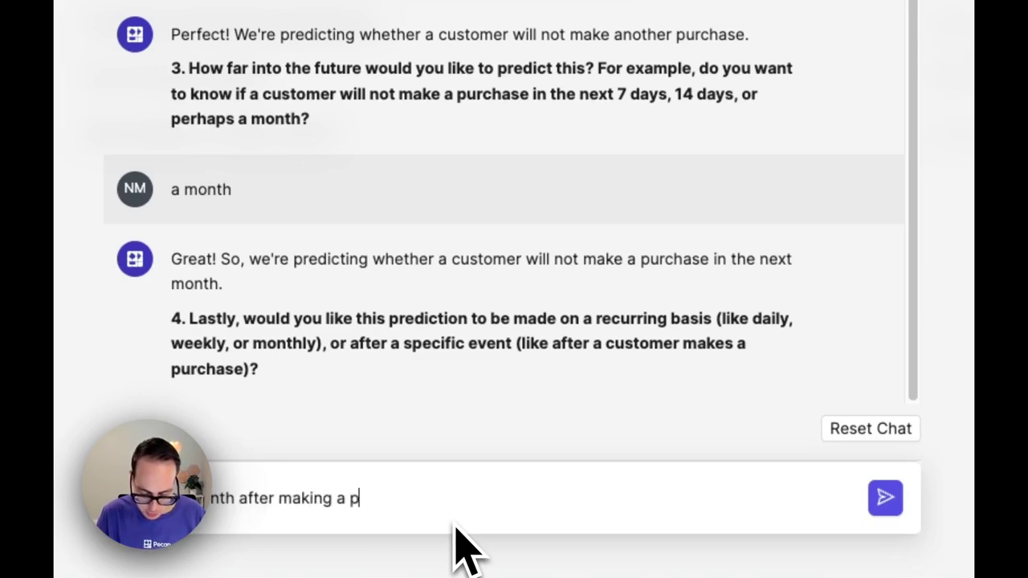
type("urchase")
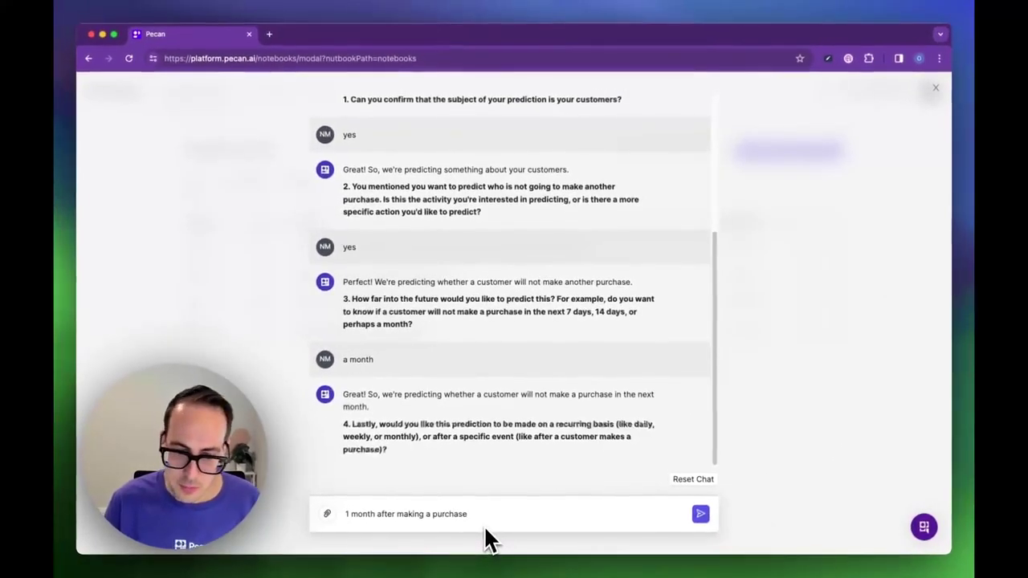
key("Return")
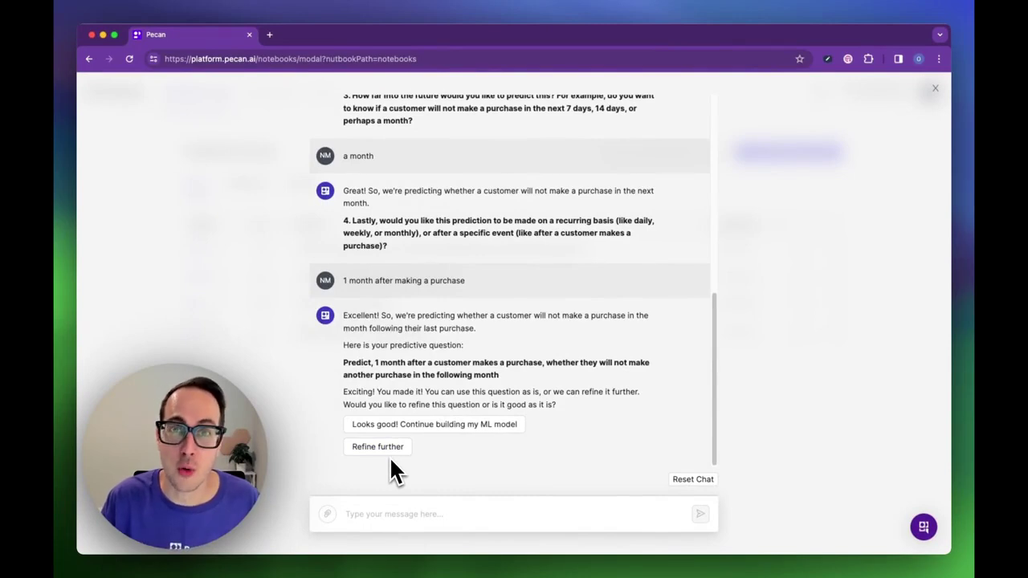
Accept the predictive question, continue with your own data, and upload transactions.csv
left_click(436, 430)
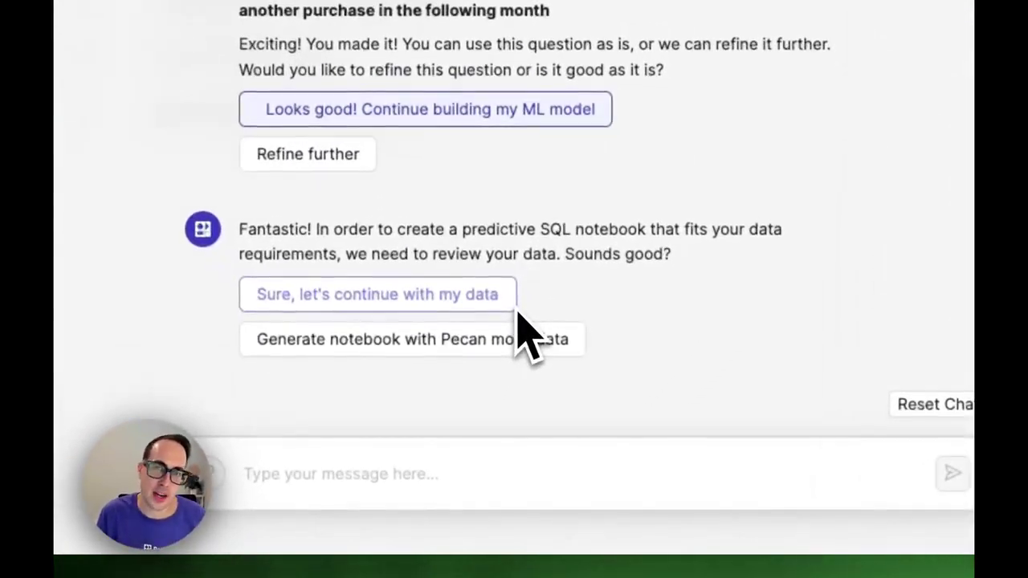
left_click(514, 309)
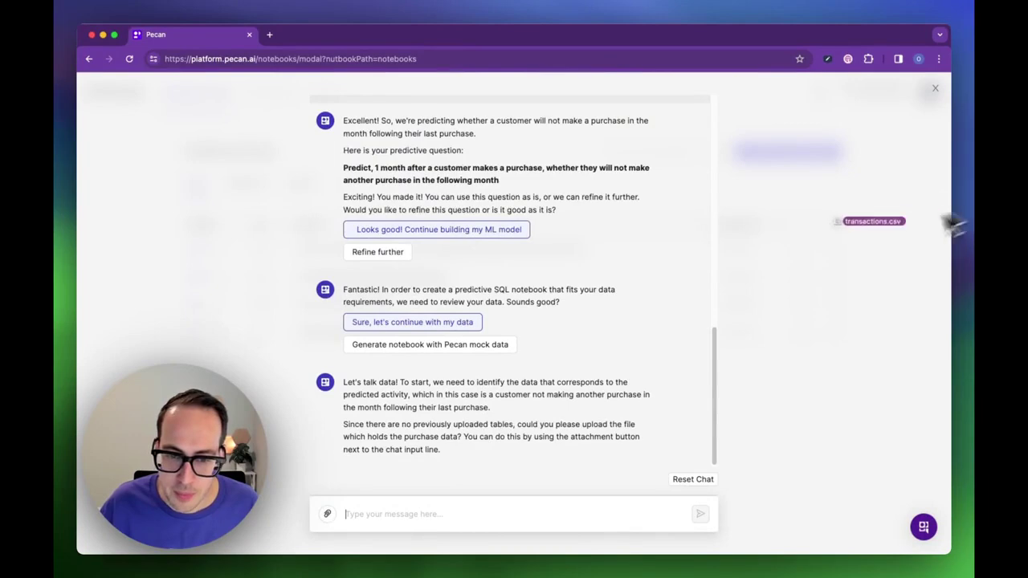
left_click_drag(950, 223, 508, 411)
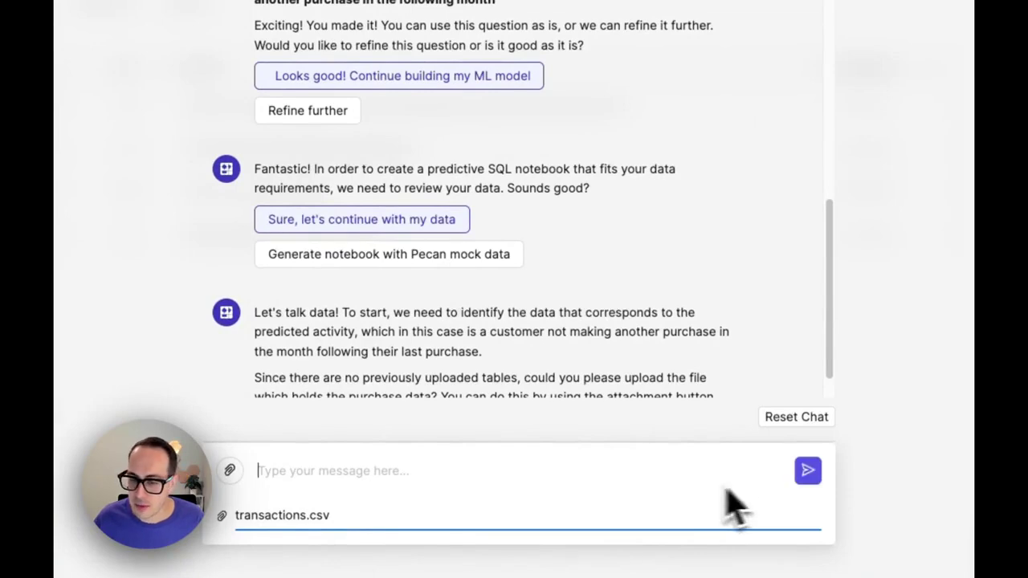
left_click(809, 479)
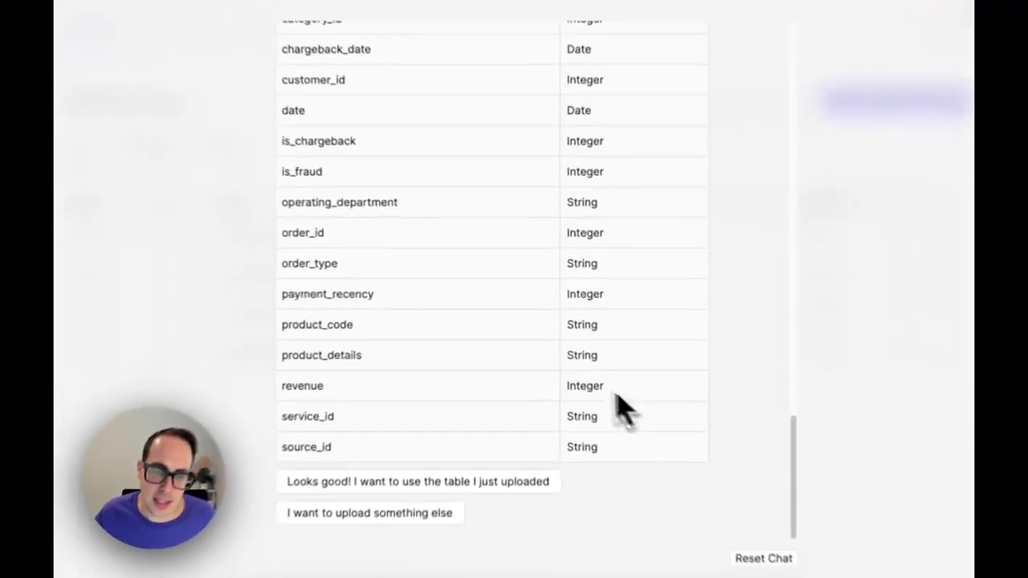
Confirm using the uploaded transactions table shown in the schema
scroll(514, 285, "up", 3)
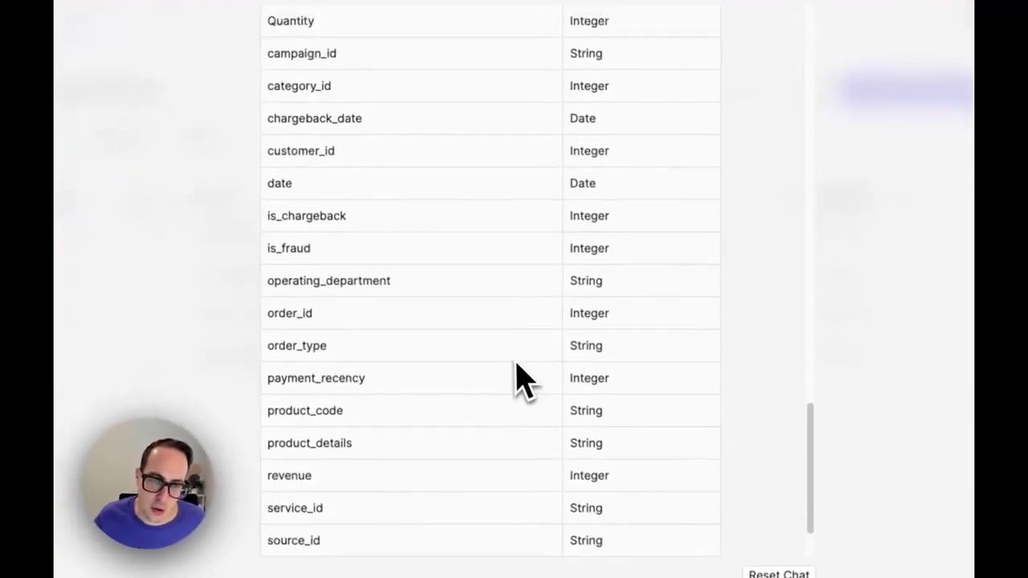
scroll(518, 382, "down", 3)
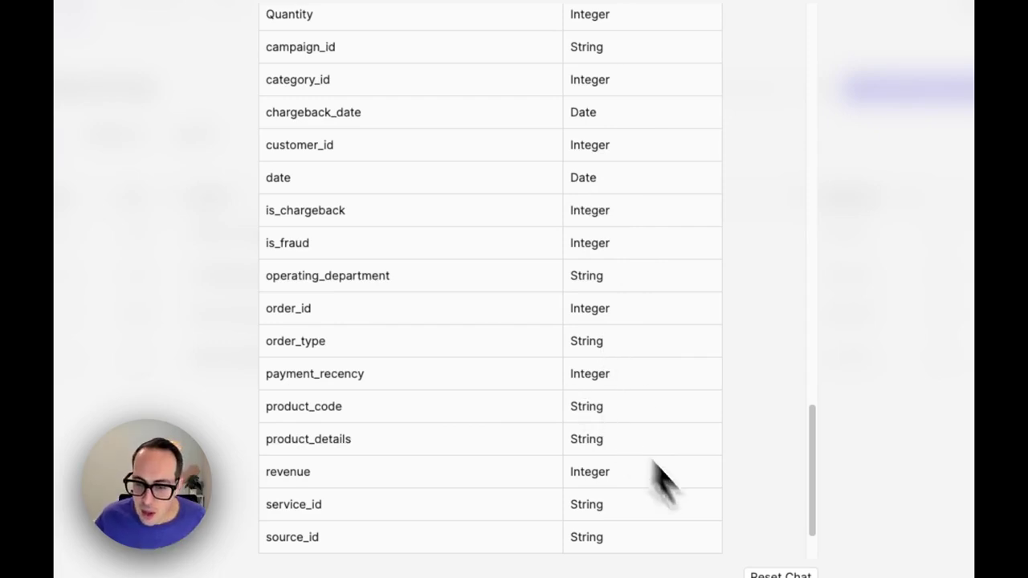
left_click(351, 499)
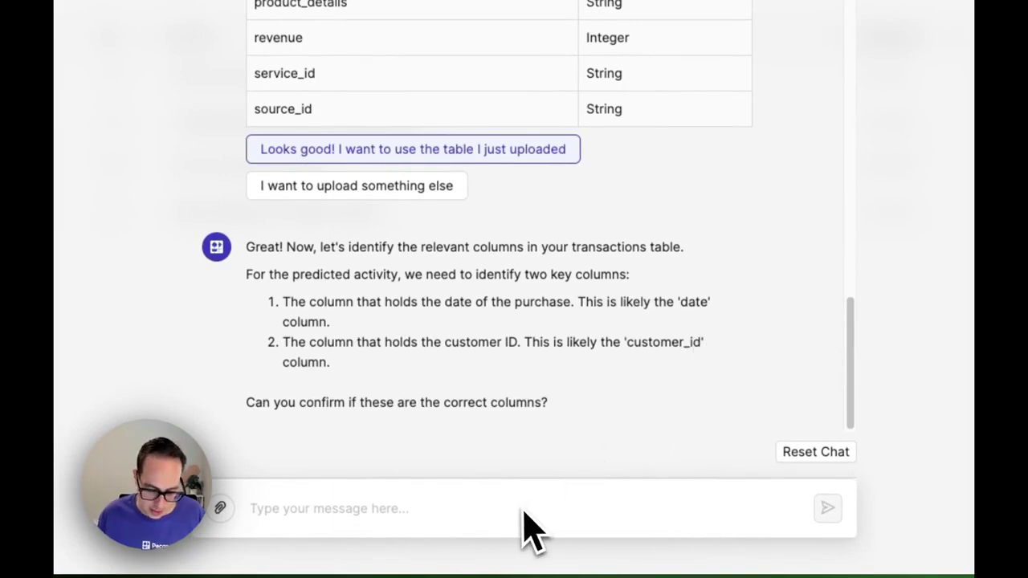
Reply 'yes' twice to approve date and customer_id for activity and triggering event
type("yes")
key("Return")
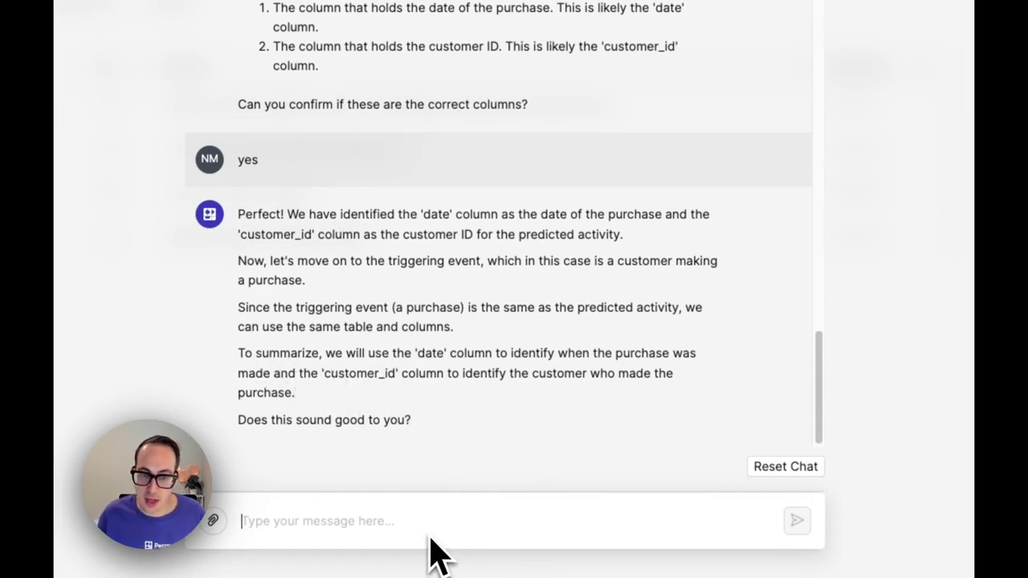
type("yes")
key("Return")
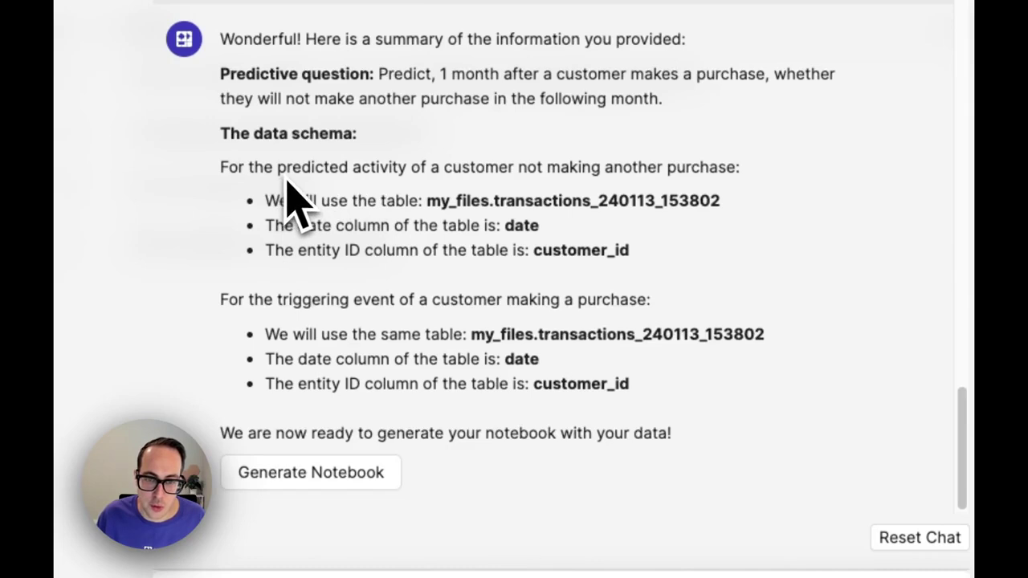
Review the predicted activity and triggering event in the summary, then generate the notebook
left_click_drag(279, 178, 551, 195)
left_click(452, 236)
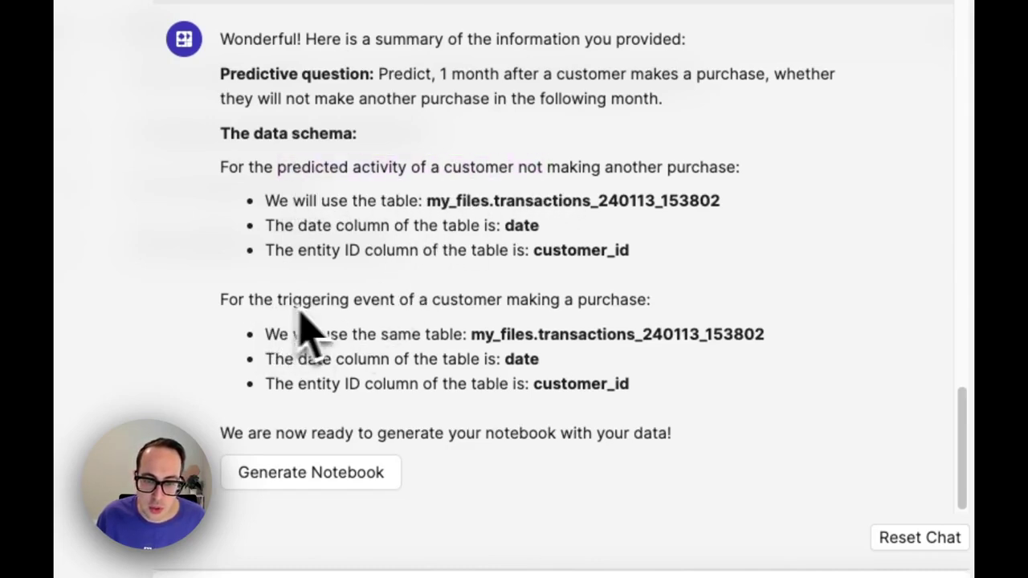
left_click_drag(278, 299, 402, 304)
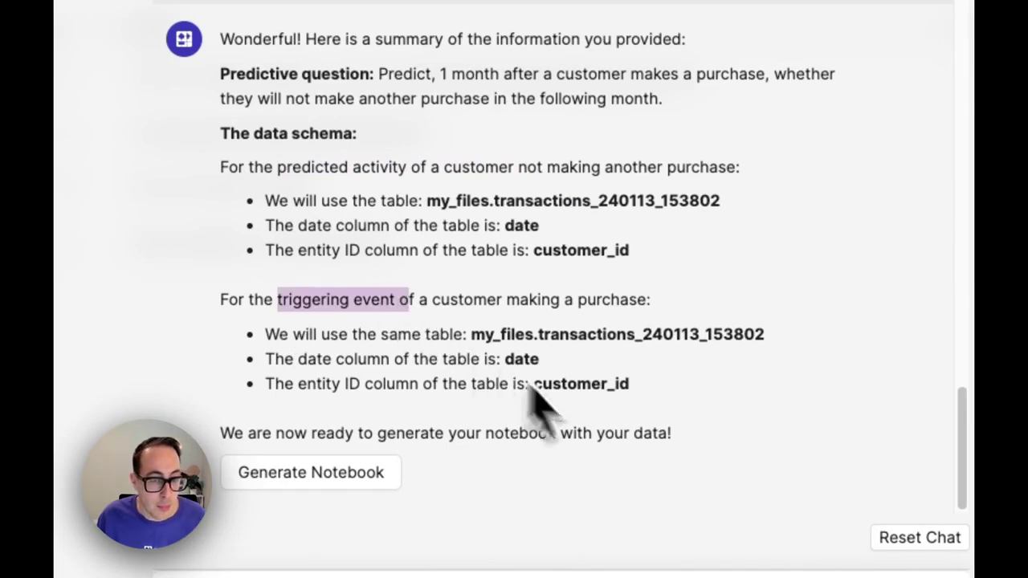
left_click(546, 418)
left_click(326, 477)
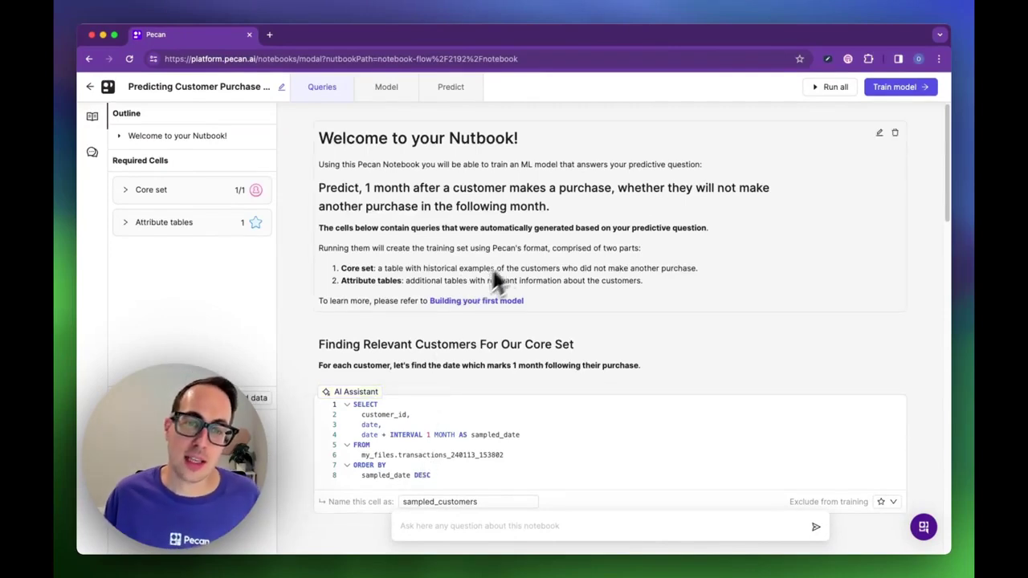
Run all queries in the Predicting Customer Purchase notebook
scroll(535, 238, "down", 3)
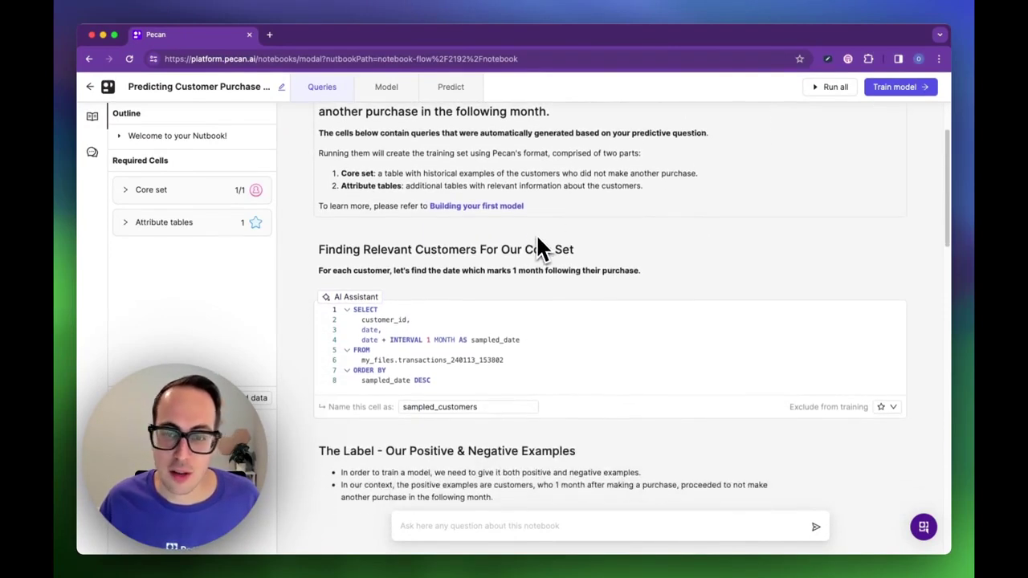
scroll(540, 247, "down", 2)
scroll(540, 248, "up", 5)
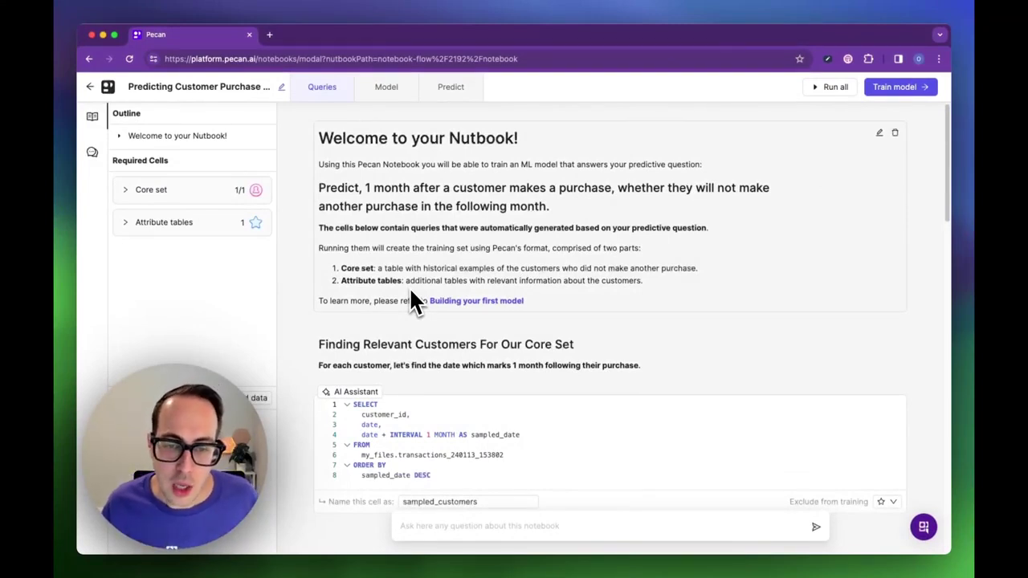
scroll(411, 293, "down", 3)
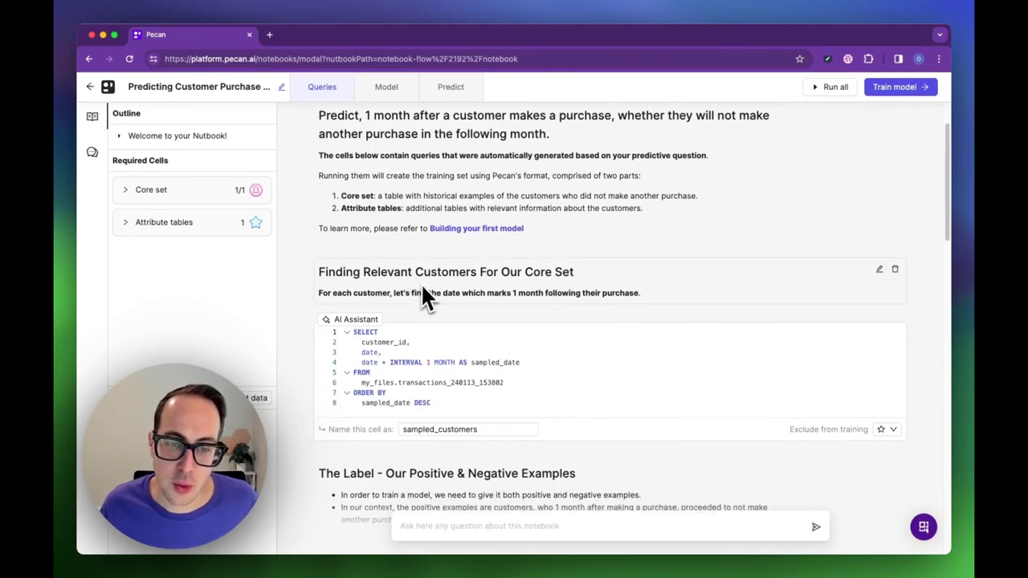
scroll(394, 305, "down", 1)
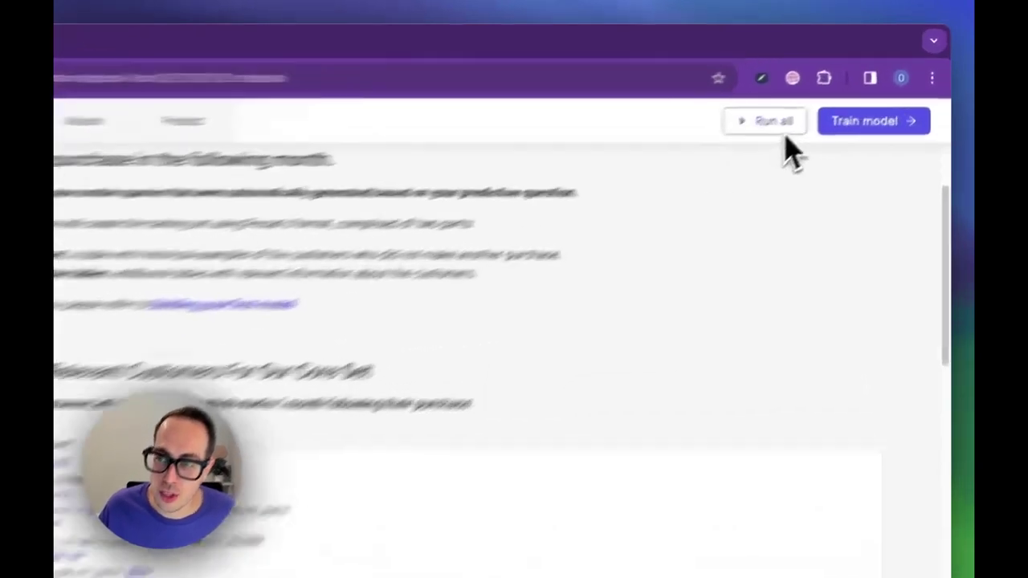
left_click(780, 129)
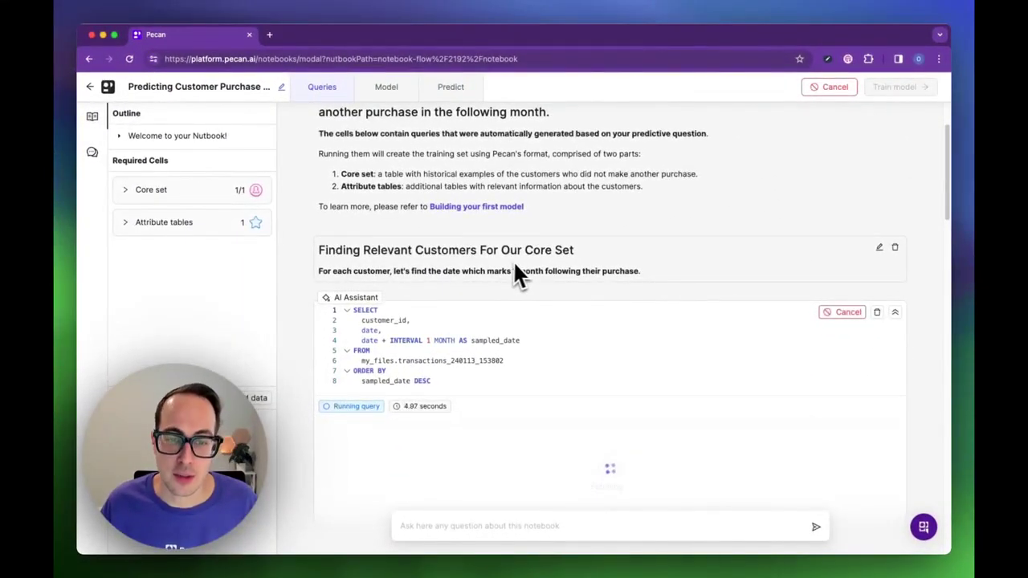
Check sampled_customers results: purchase date 2021-03-01 gets sampled date 2021-04-01
scroll(715, 261, "down", 1)
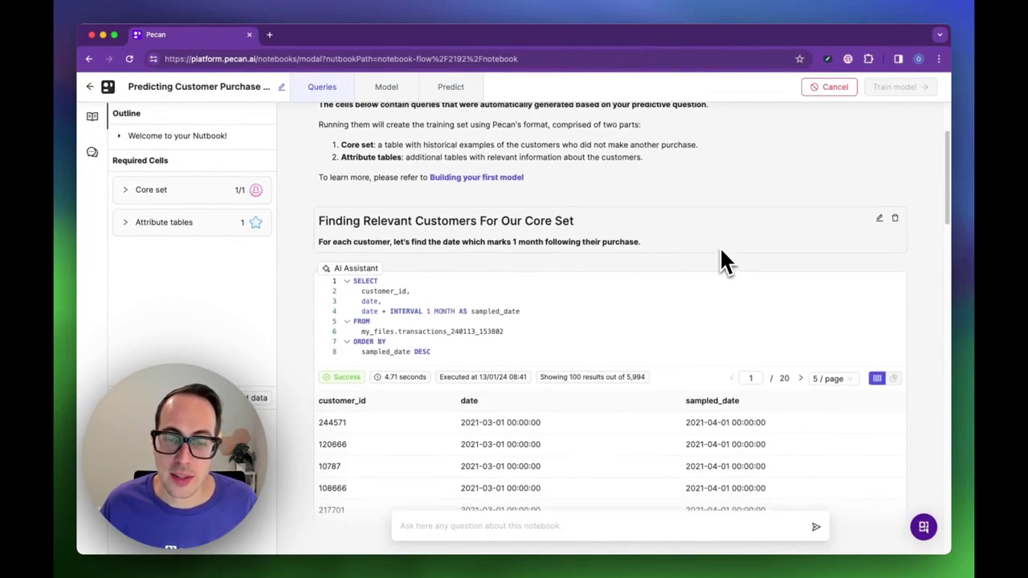
scroll(723, 261, "down", 1)
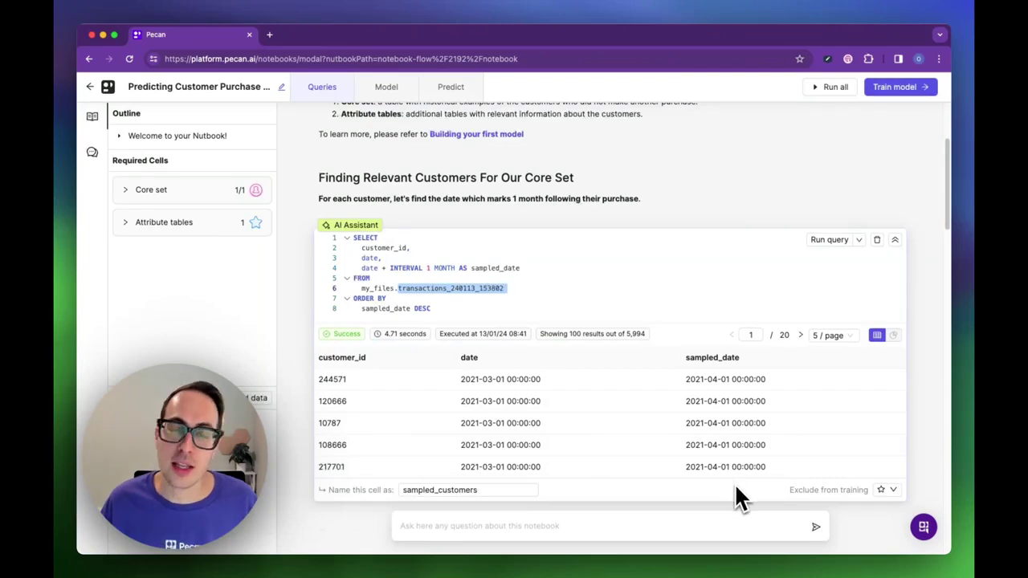
scroll(608, 306, "up", 5)
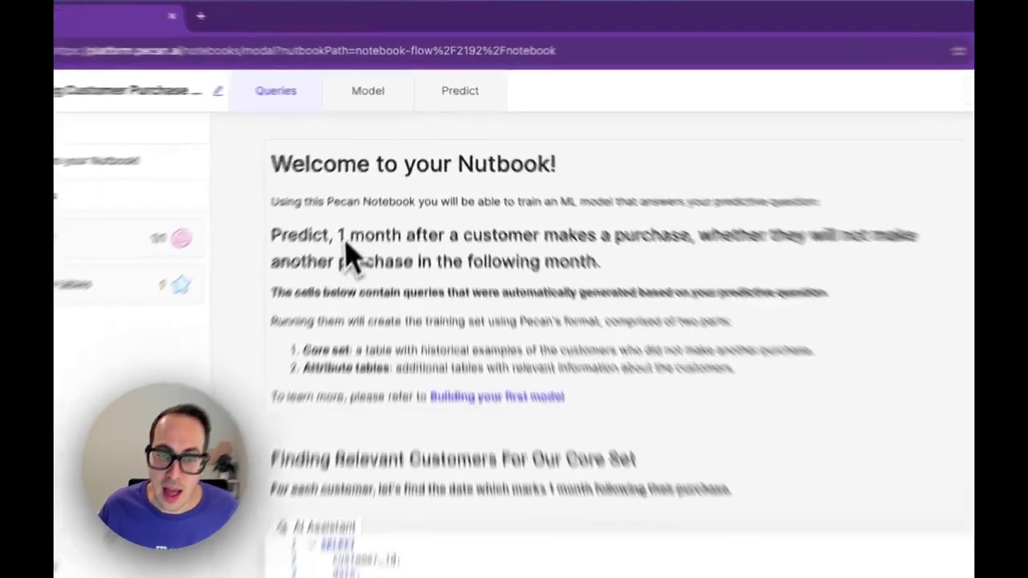
left_click_drag(347, 245, 689, 240)
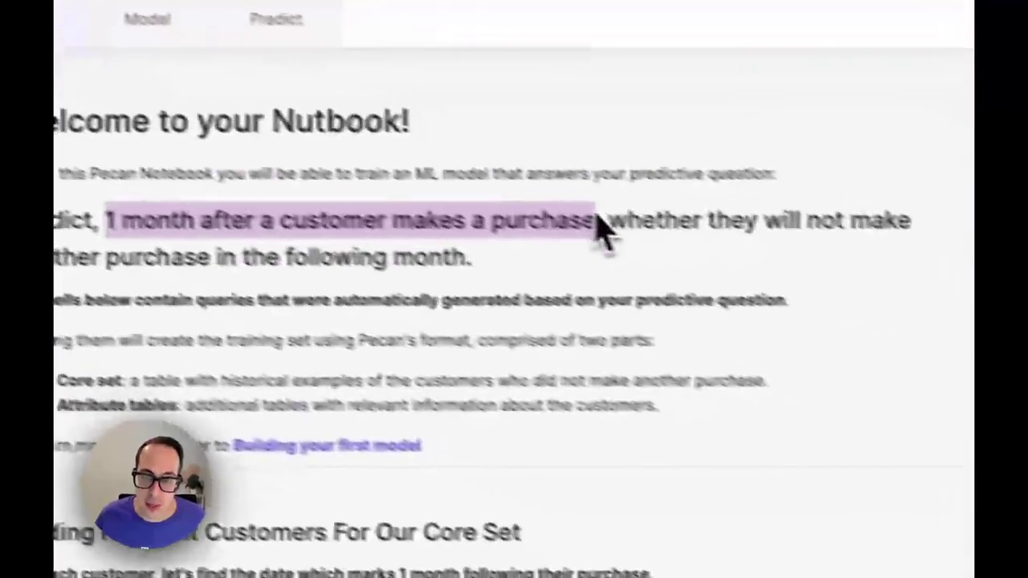
scroll(689, 241, "down", 5)
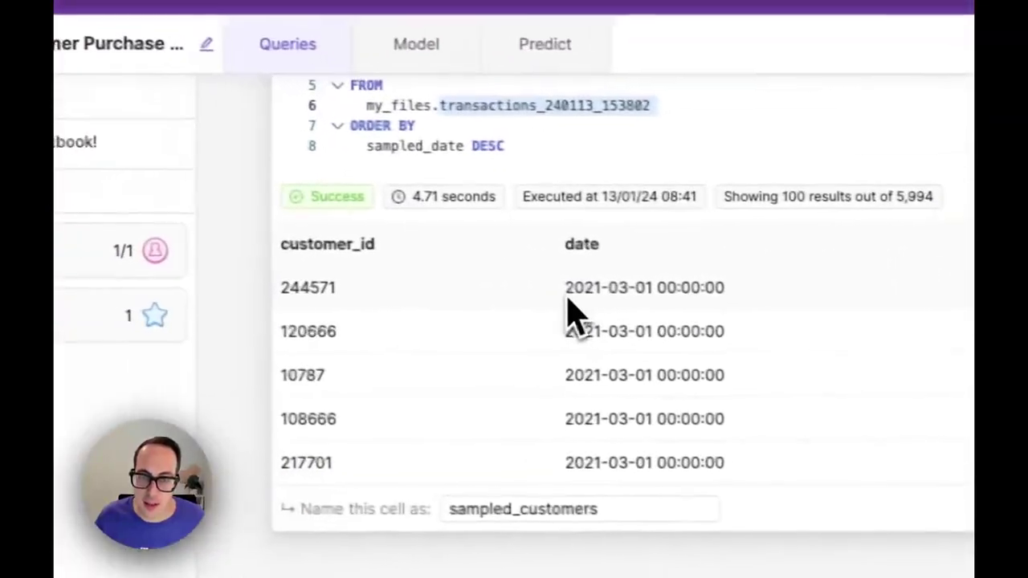
left_click_drag(582, 291, 673, 294)
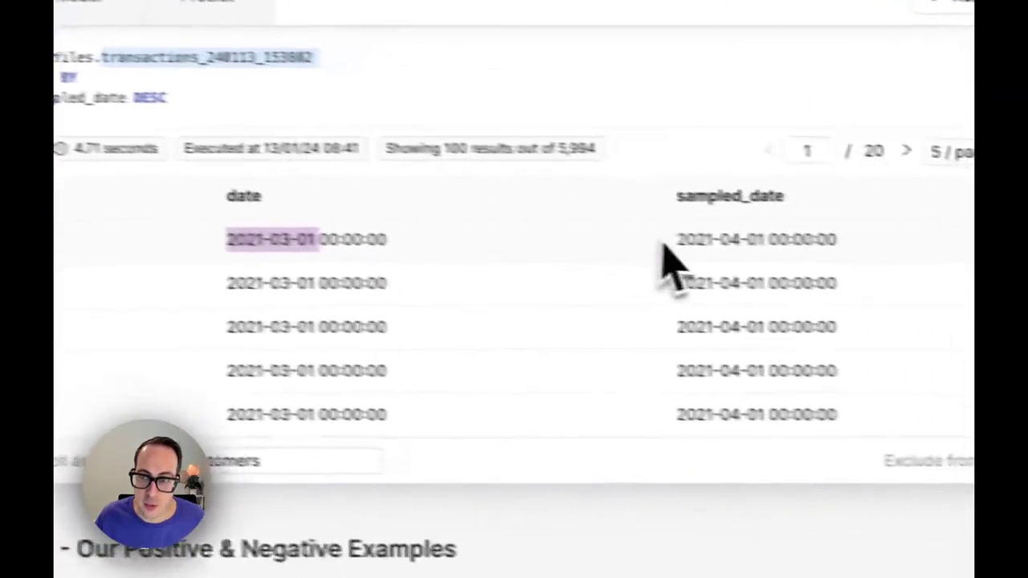
left_click_drag(679, 241, 765, 245)
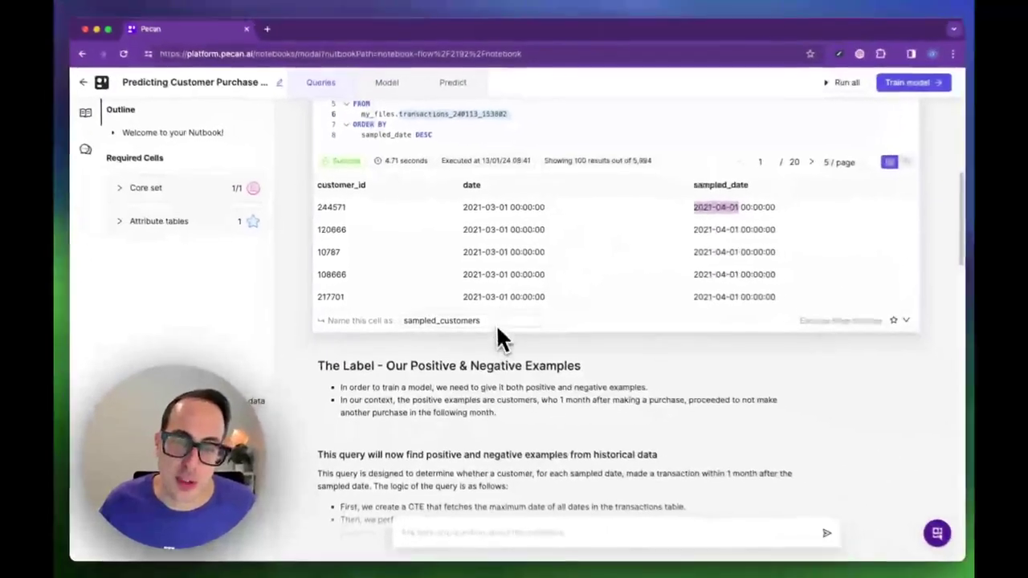
scroll(413, 322, "down", 3)
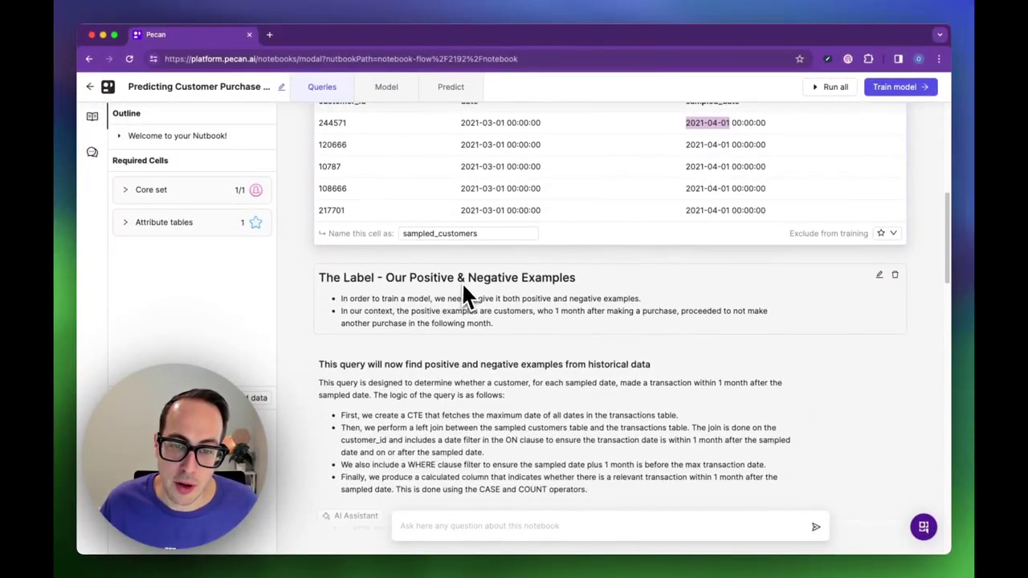
scroll(572, 290, "down", 5)
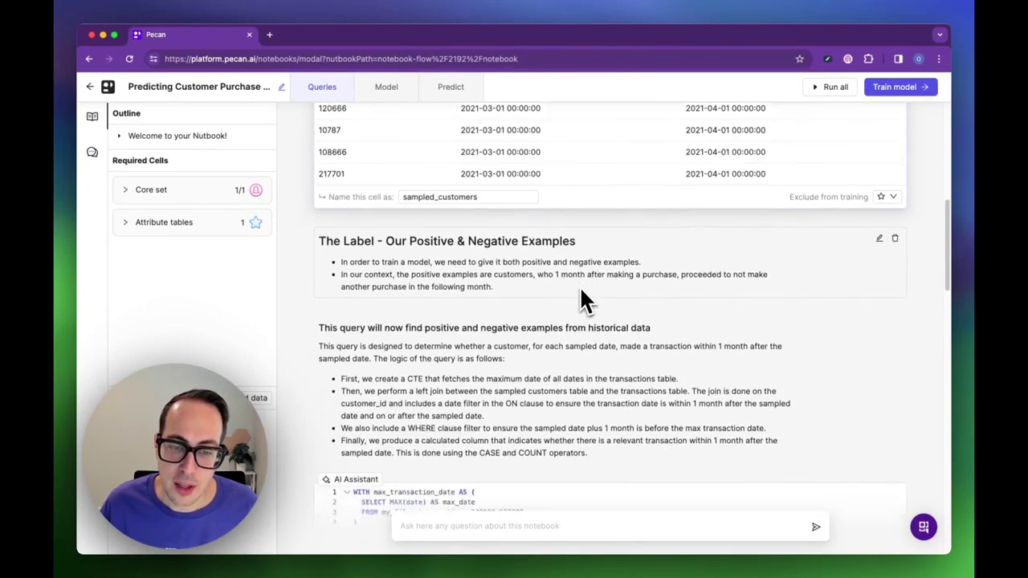
scroll(577, 286, "down", 7)
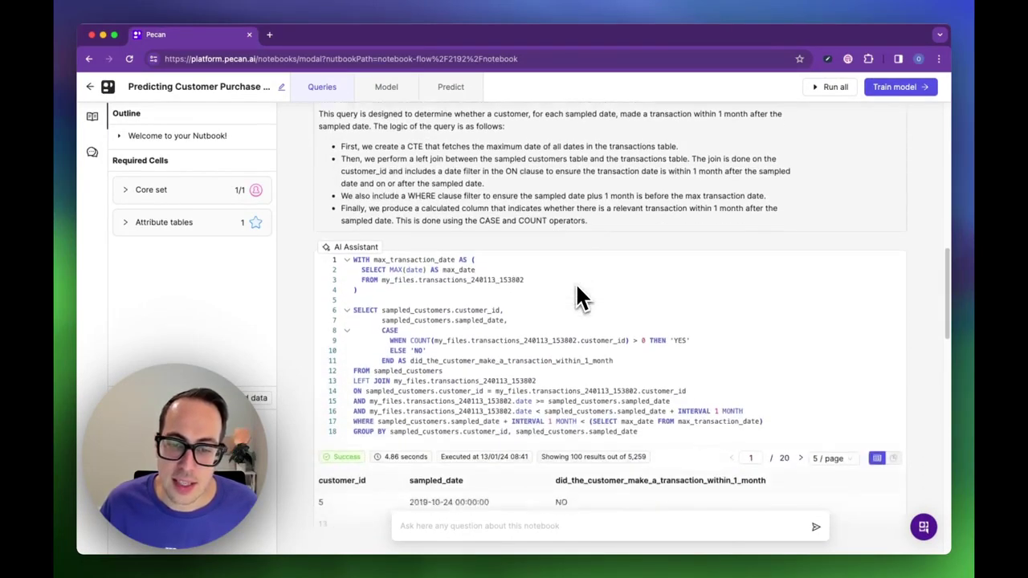
scroll(577, 299, "down", 2)
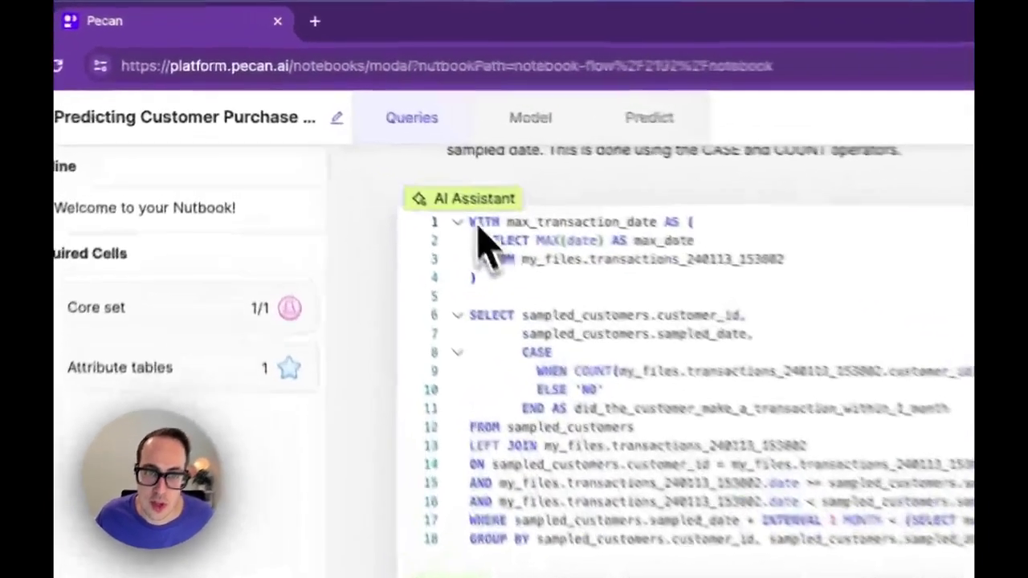
Have the AI assistant explain the core_set query and review its YES/NO labelling lines
left_click(476, 199)
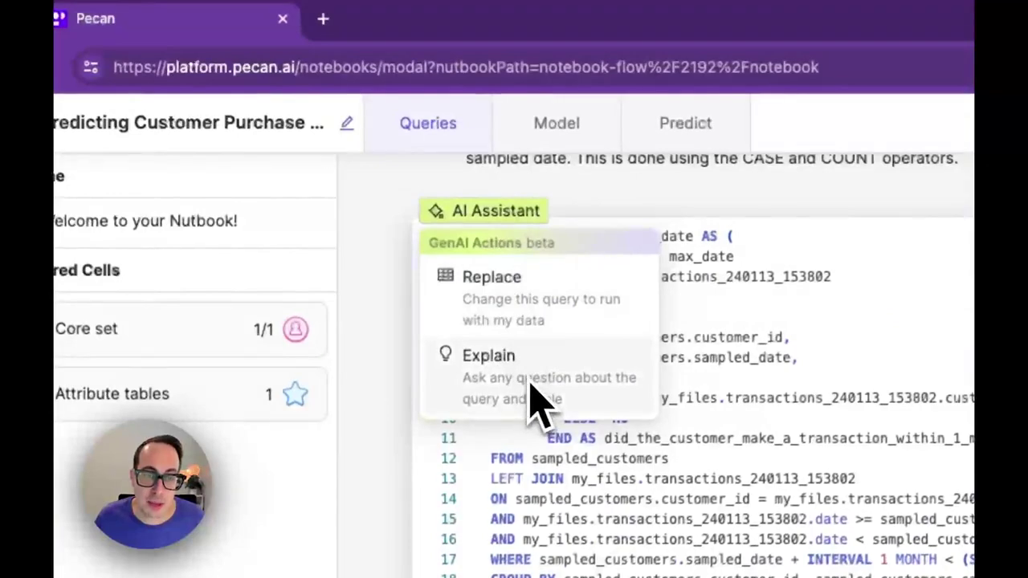
left_click(510, 377)
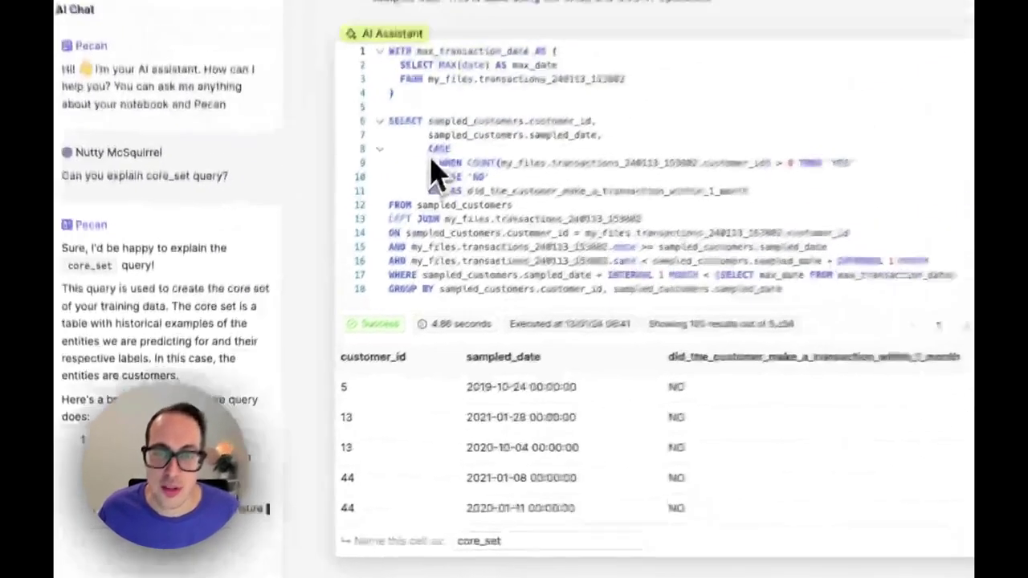
left_click_drag(434, 163, 864, 181)
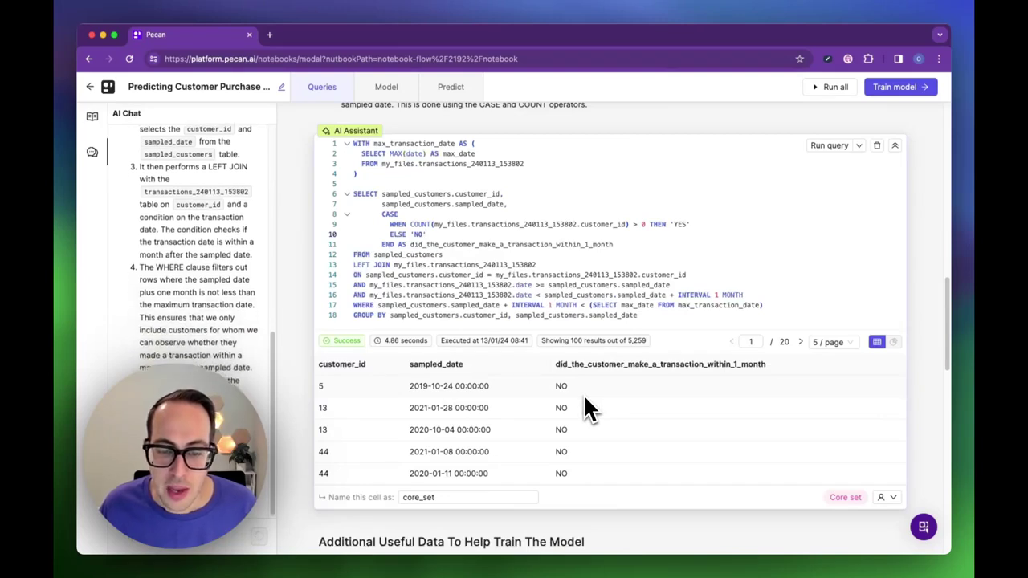
scroll(584, 395, "down", 1)
scroll(584, 394, "down", 5)
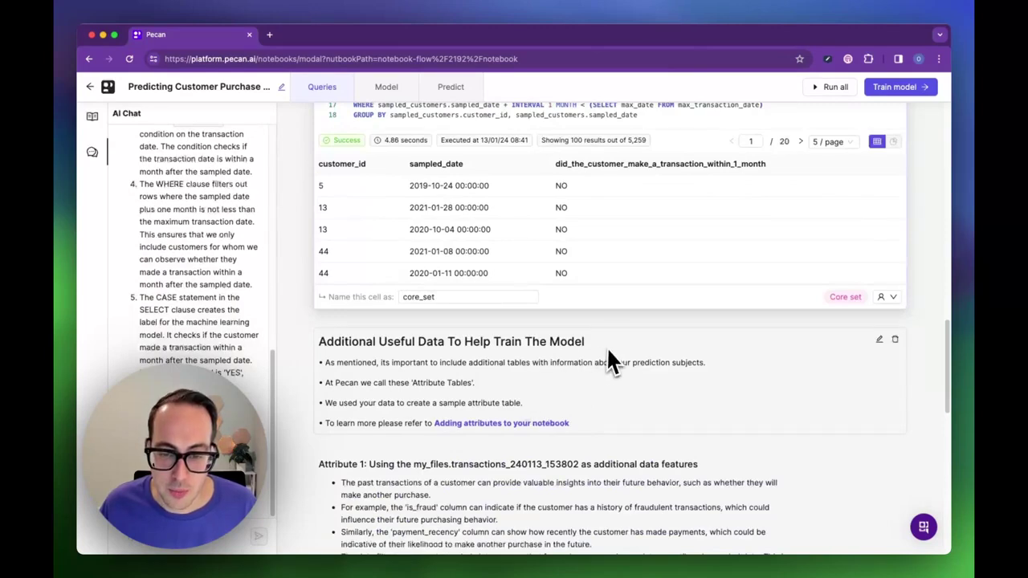
scroll(608, 352, "down", 6)
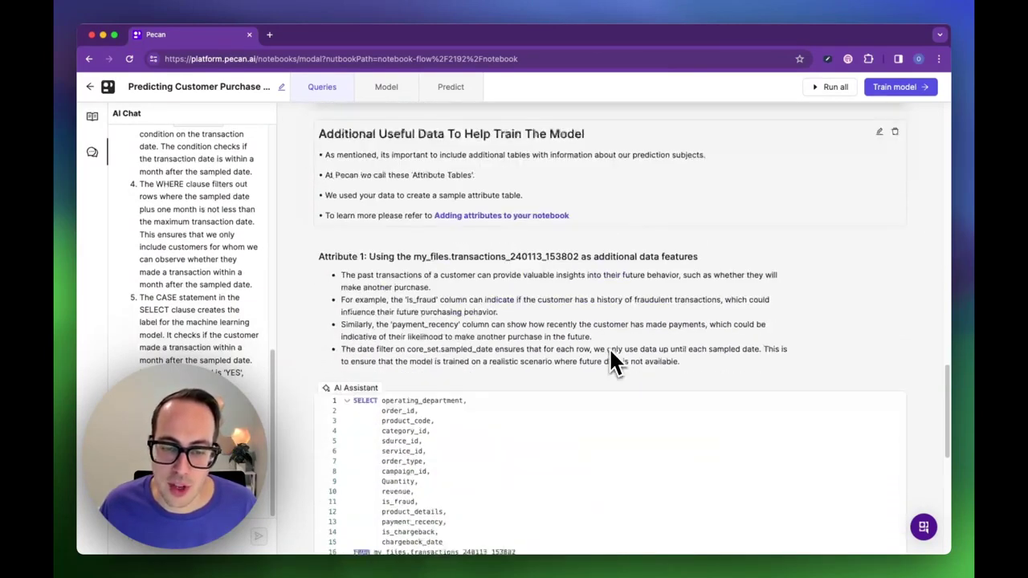
scroll(612, 361, "down", 1)
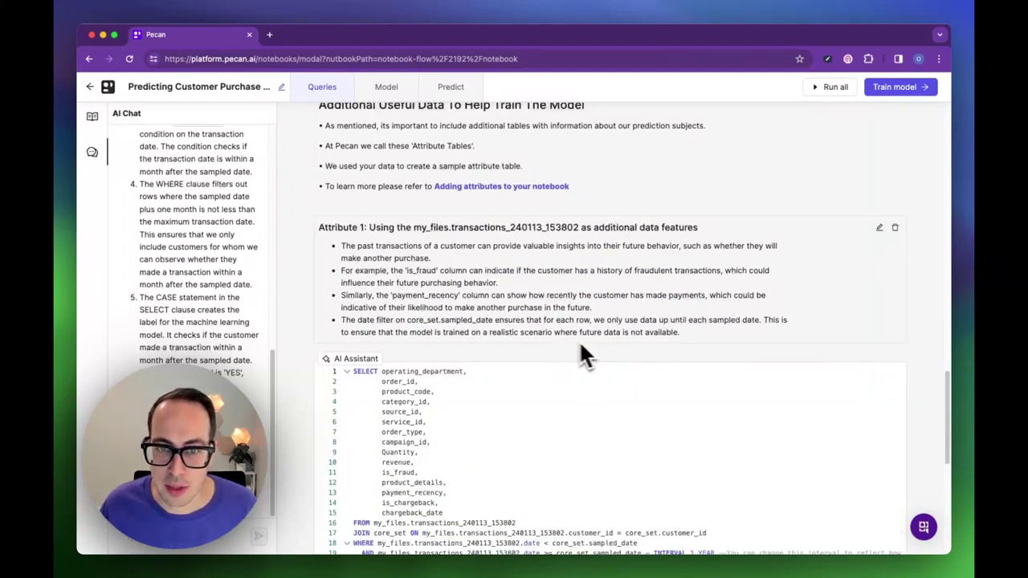
scroll(521, 325, "down", 3)
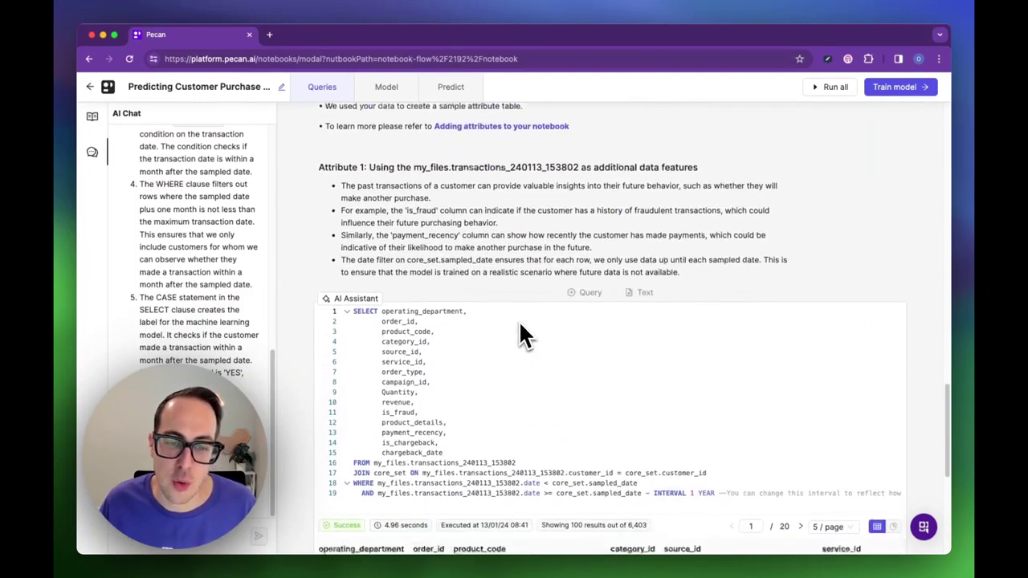
scroll(519, 323, "down", 2)
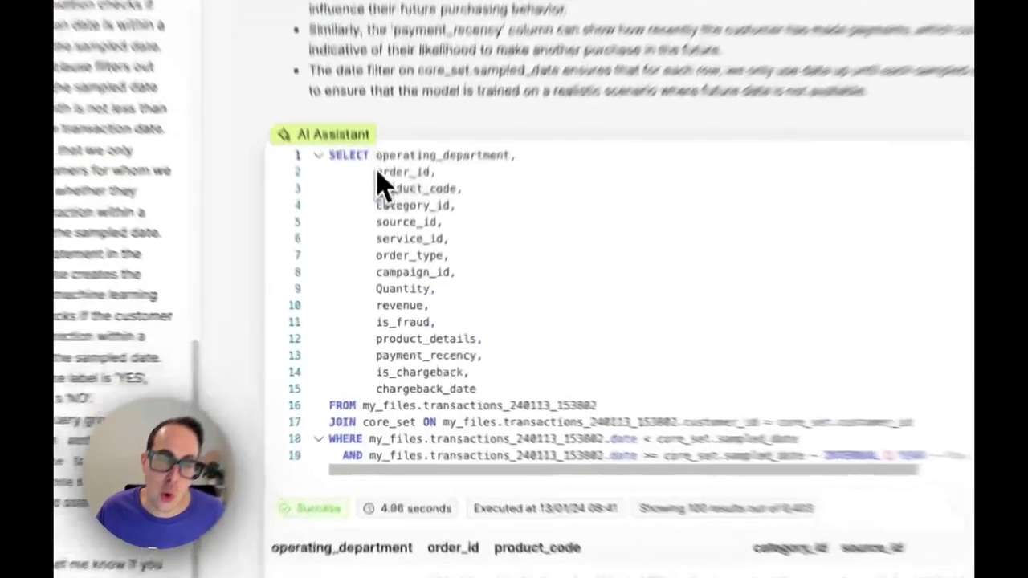
left_click_drag(374, 155, 558, 394)
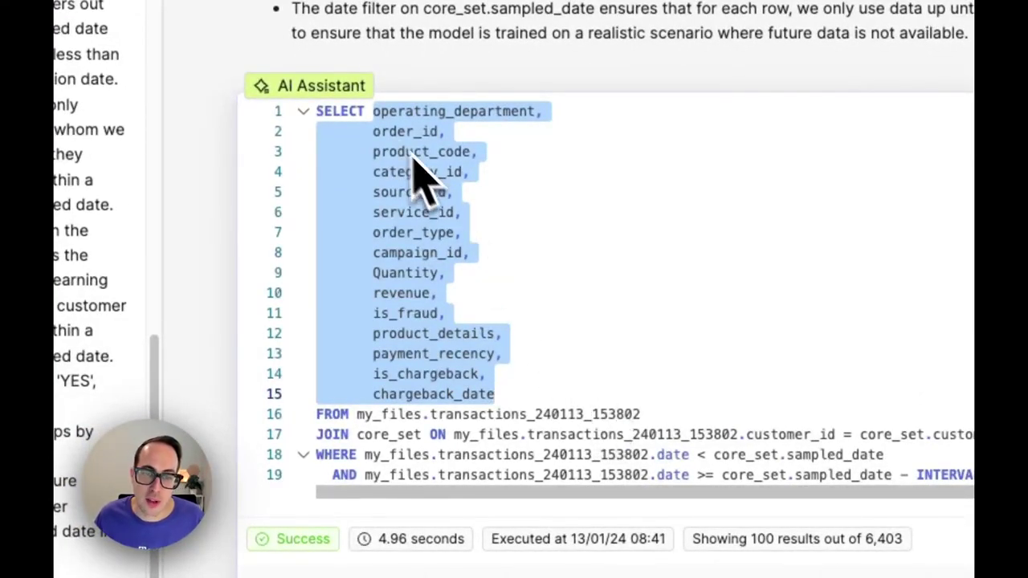
left_click(381, 117)
left_click_drag(376, 120, 552, 412)
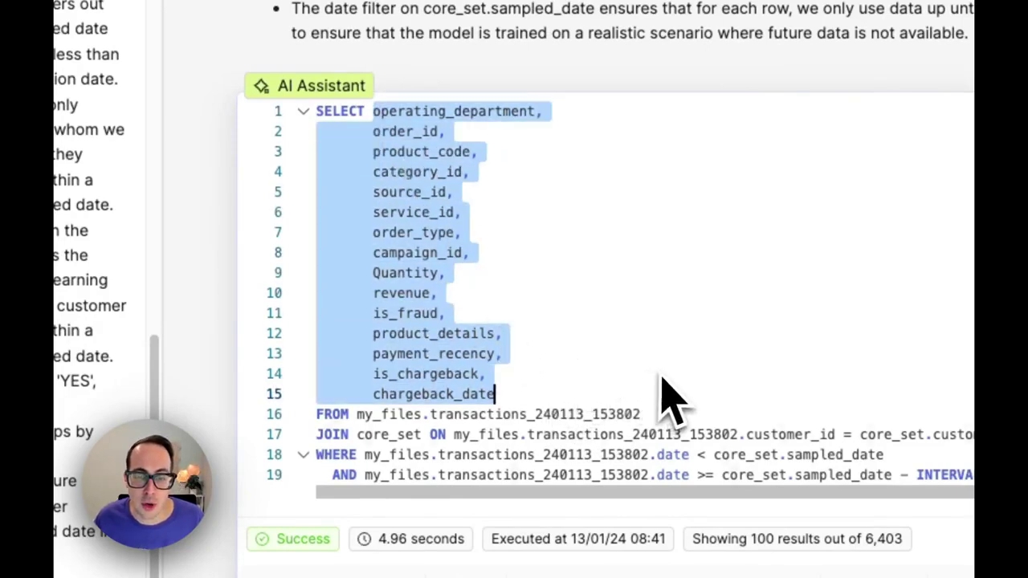
scroll(664, 395, "down", 2)
scroll(667, 398, "down", 5)
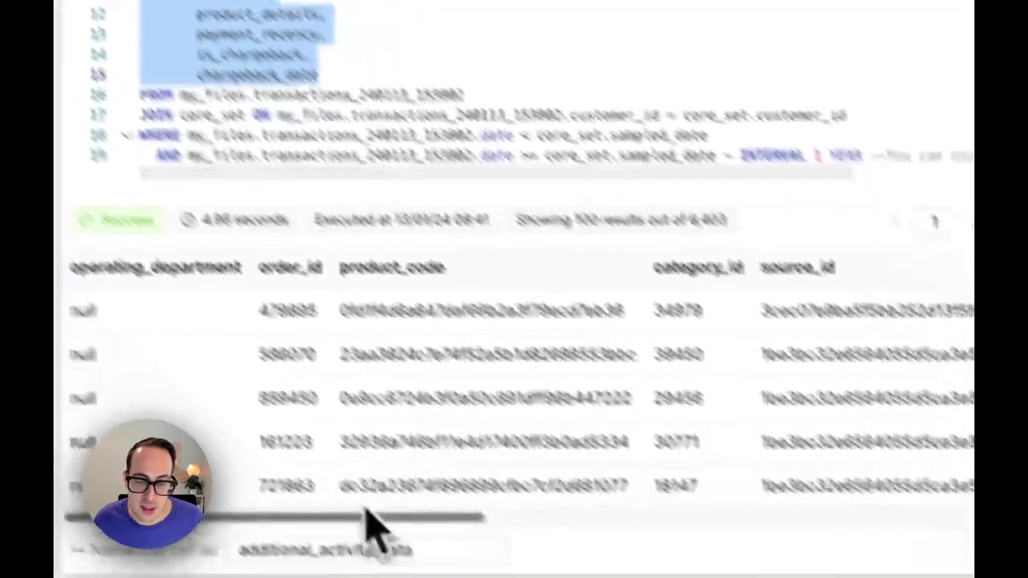
scroll(367, 523, "right", 6)
scroll(422, 499, "right", 8)
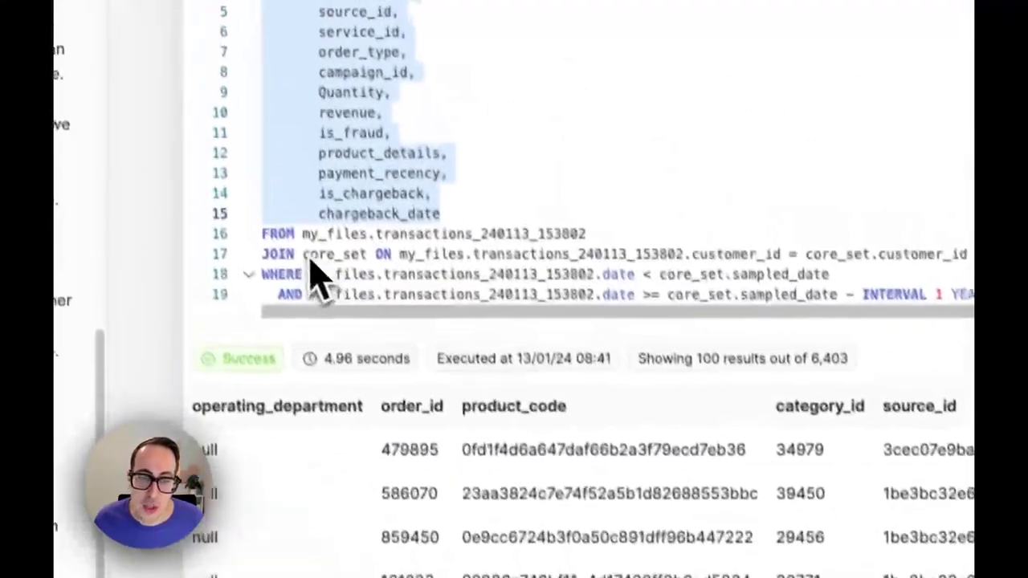
left_click_drag(180, 69, 948, 79)
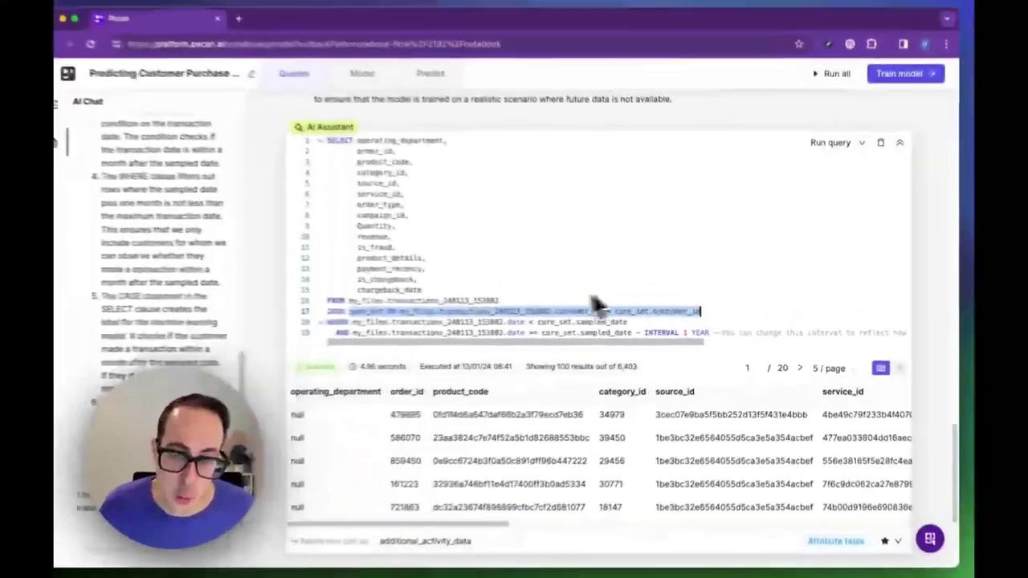
scroll(594, 249, "up", 5)
scroll(596, 244, "up", 3)
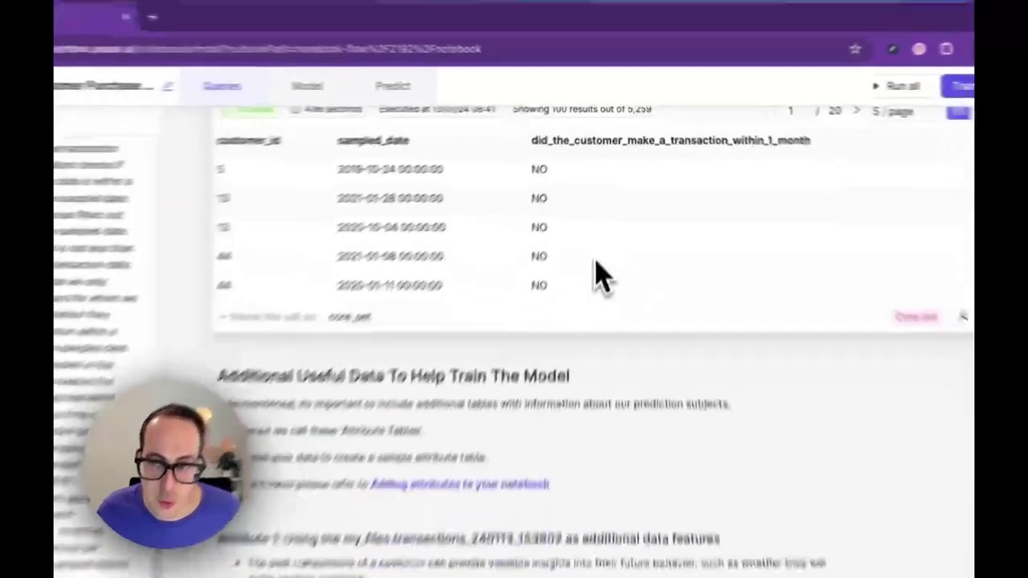
scroll(660, 248, "down", 10)
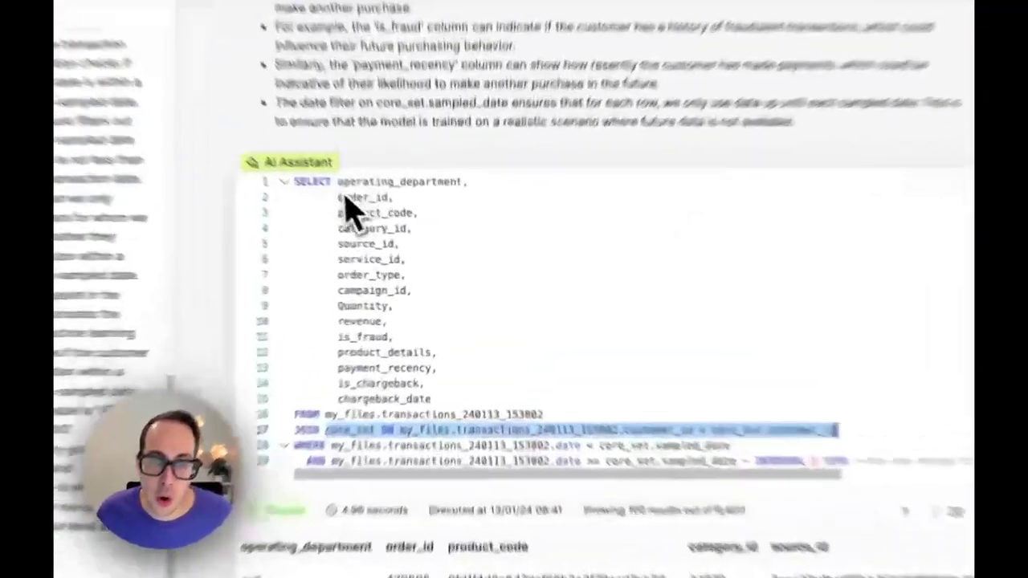
left_click_drag(383, 228, 543, 370)
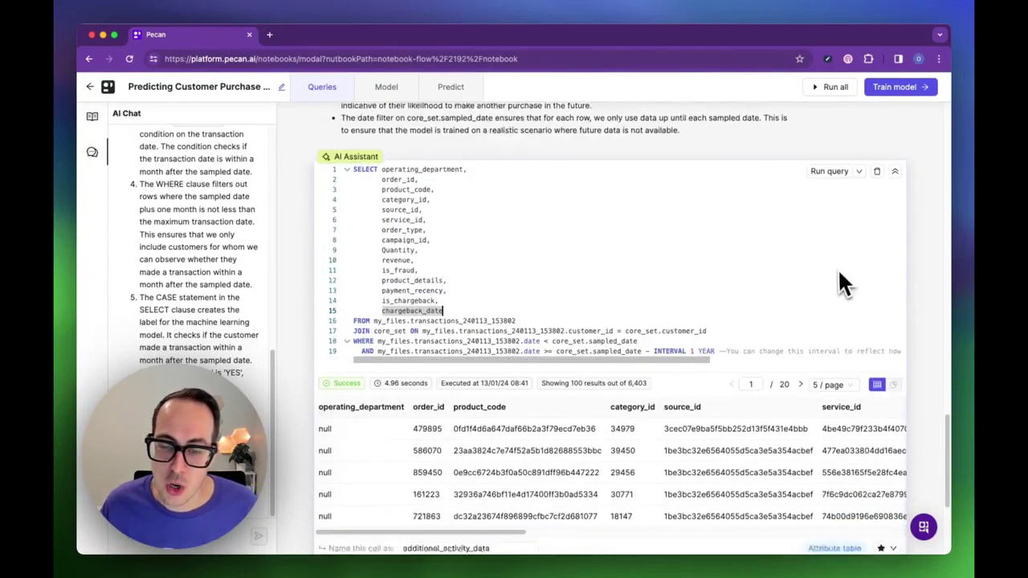
scroll(837, 271, "down", 5)
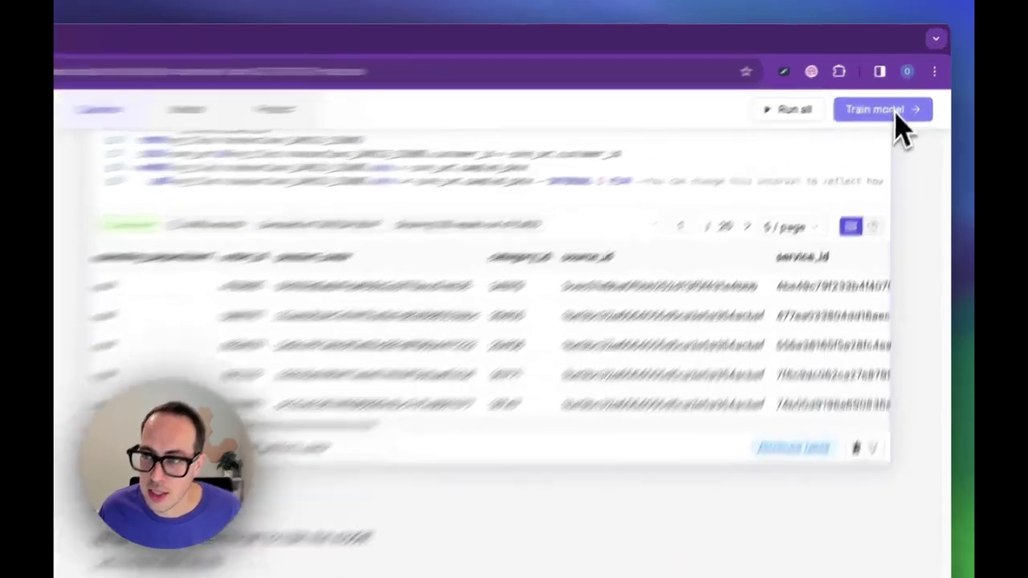
Launch Fastest-mode training on core_set with the additional_activity_data attribute table, then view the model's progress page
left_click(900, 87)
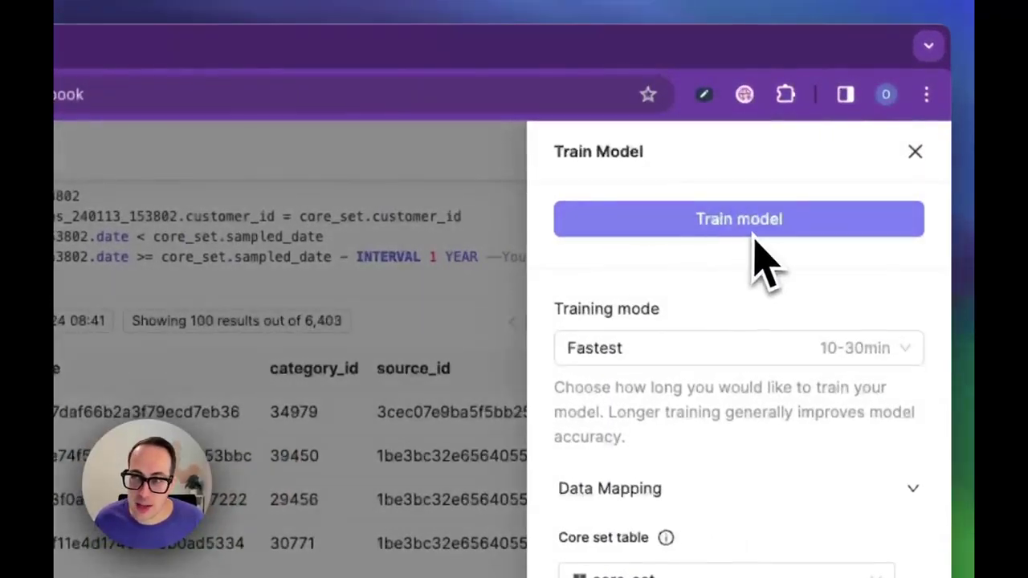
left_click(755, 235)
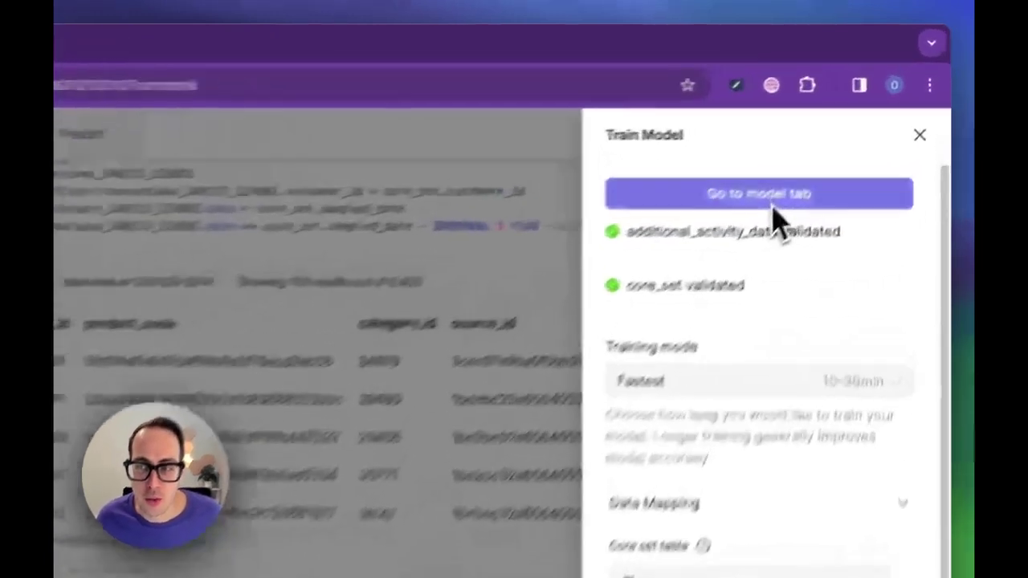
left_click(837, 127)
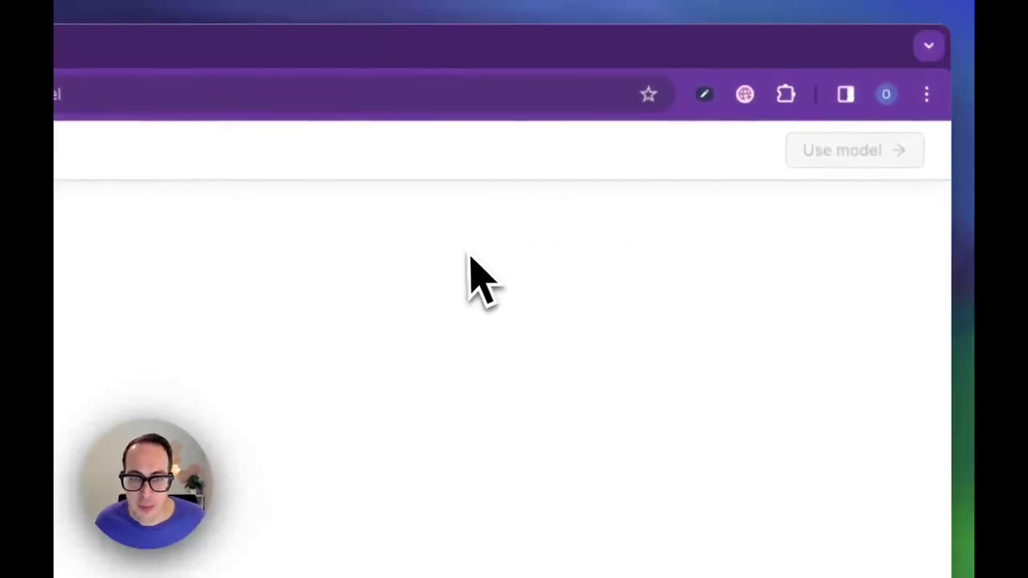